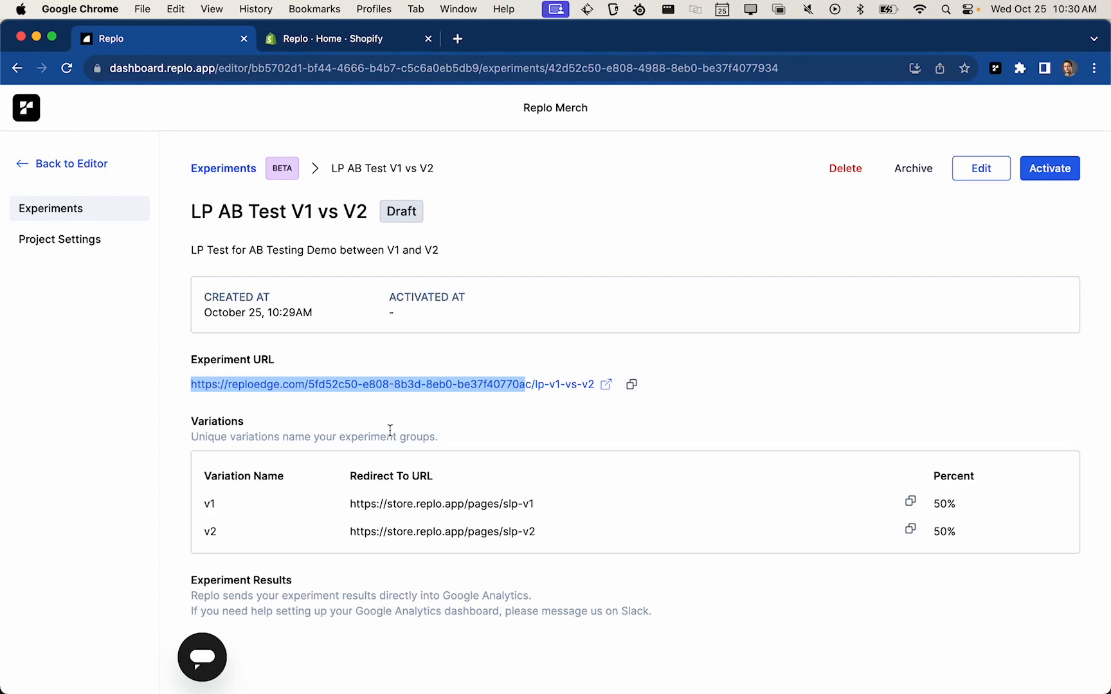
Review the draft experiment's name and URL, and the matching project short name in the project settings
left_click(348, 428)
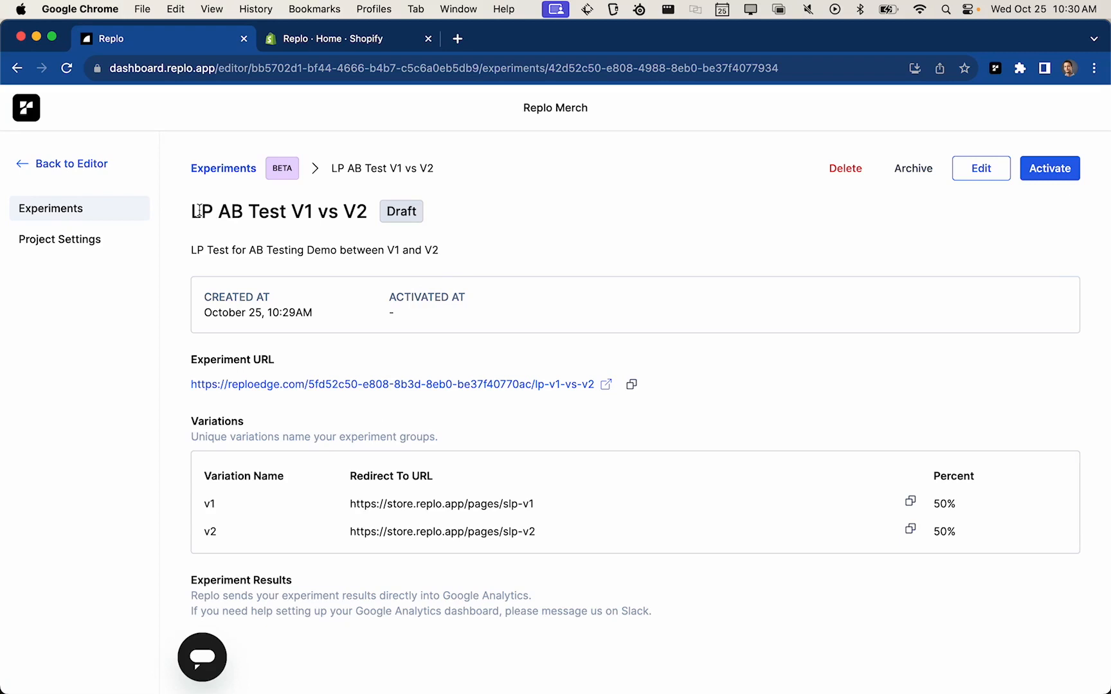
left_click_drag(199, 211, 403, 212)
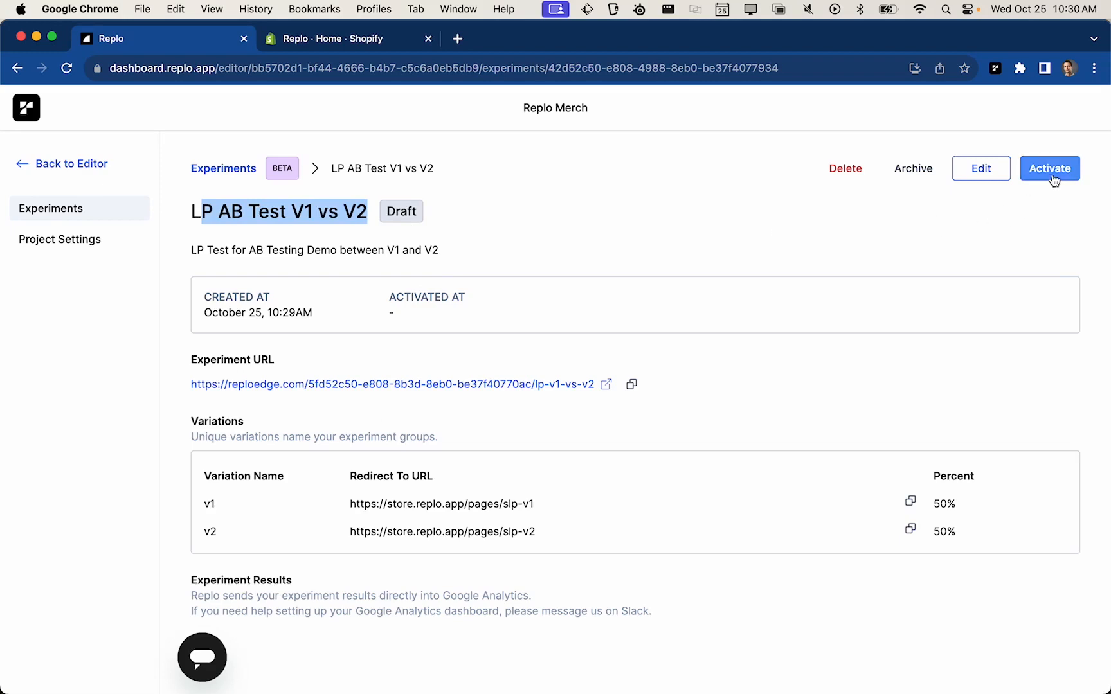
left_click(414, 229)
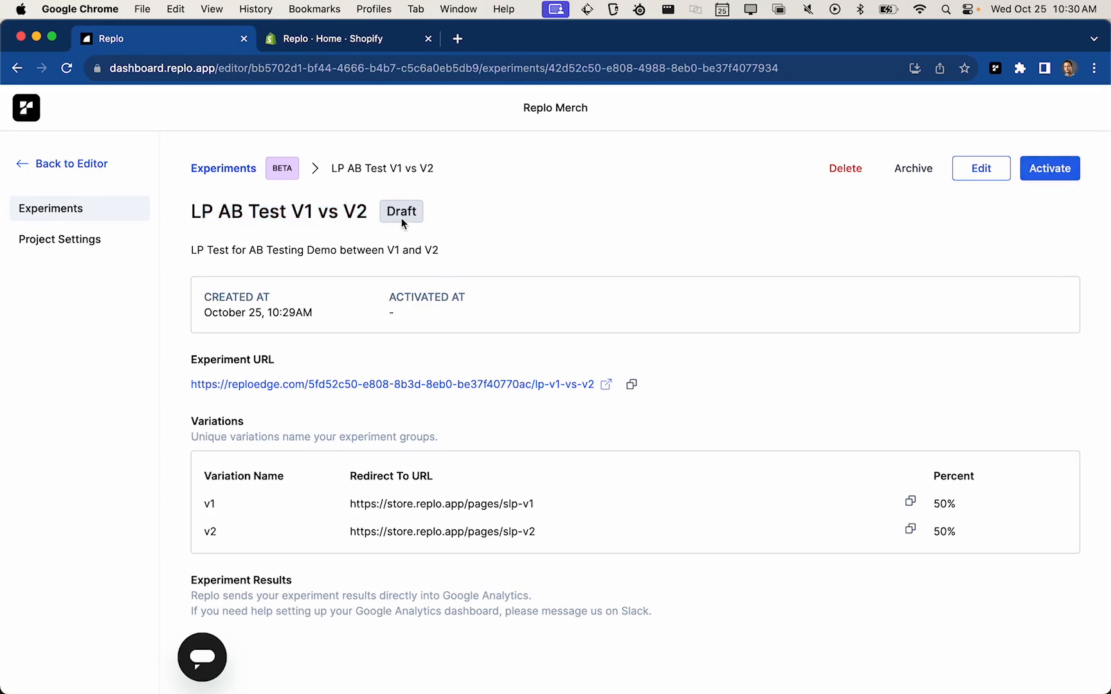
left_click(63, 243)
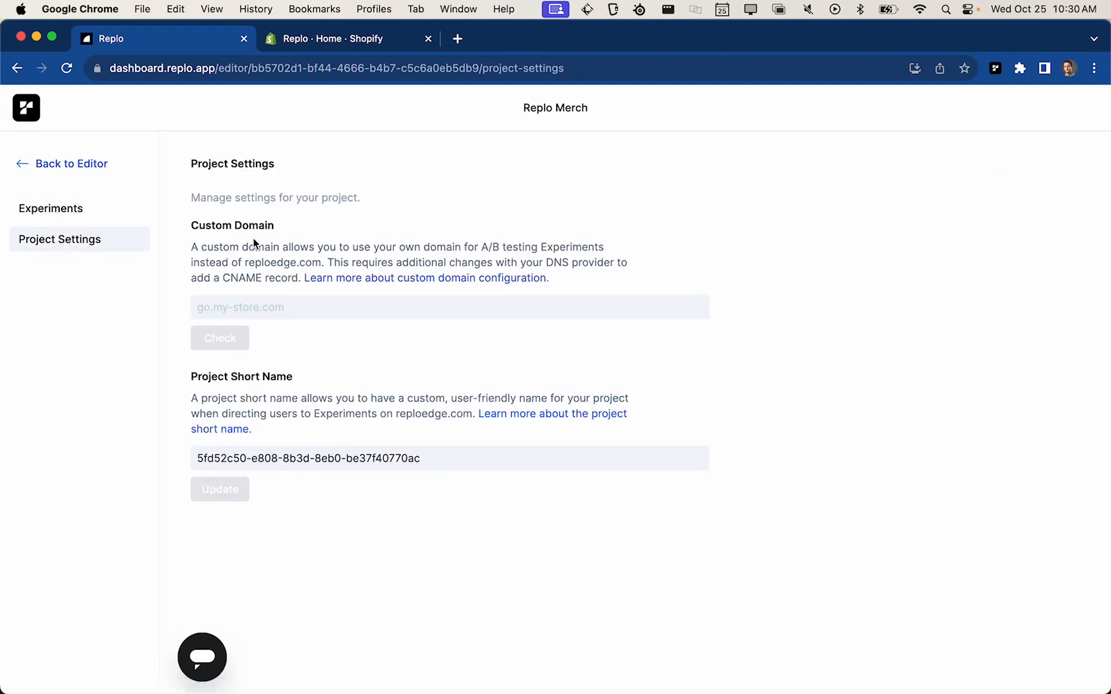
left_click_drag(231, 384, 260, 414)
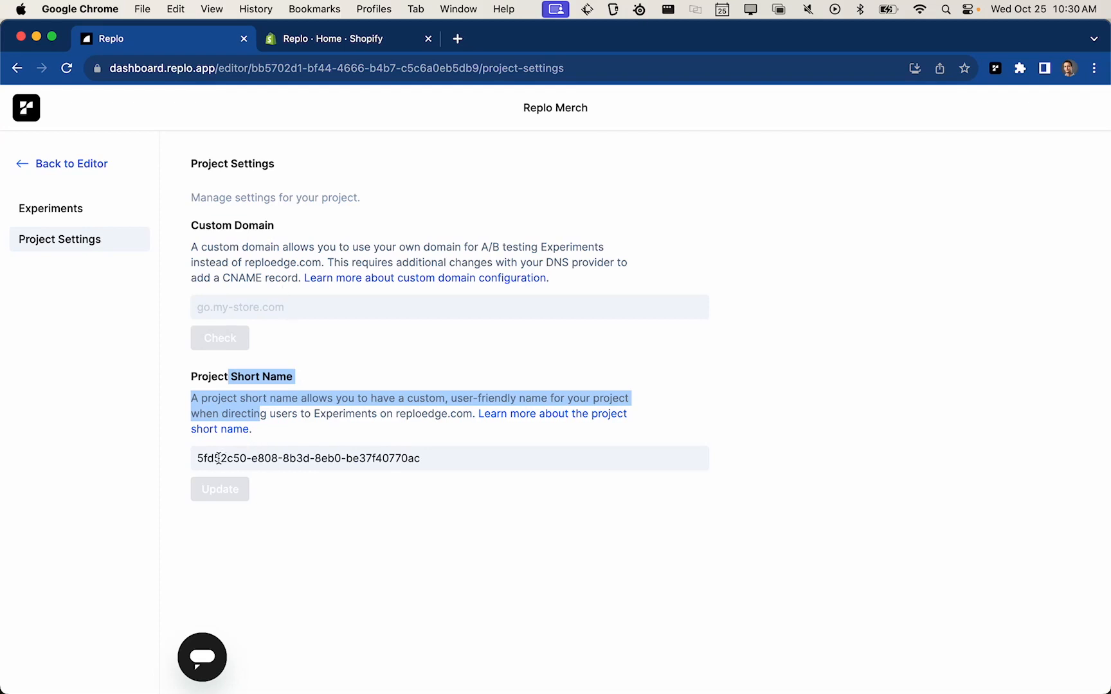
left_click_drag(196, 458, 461, 463)
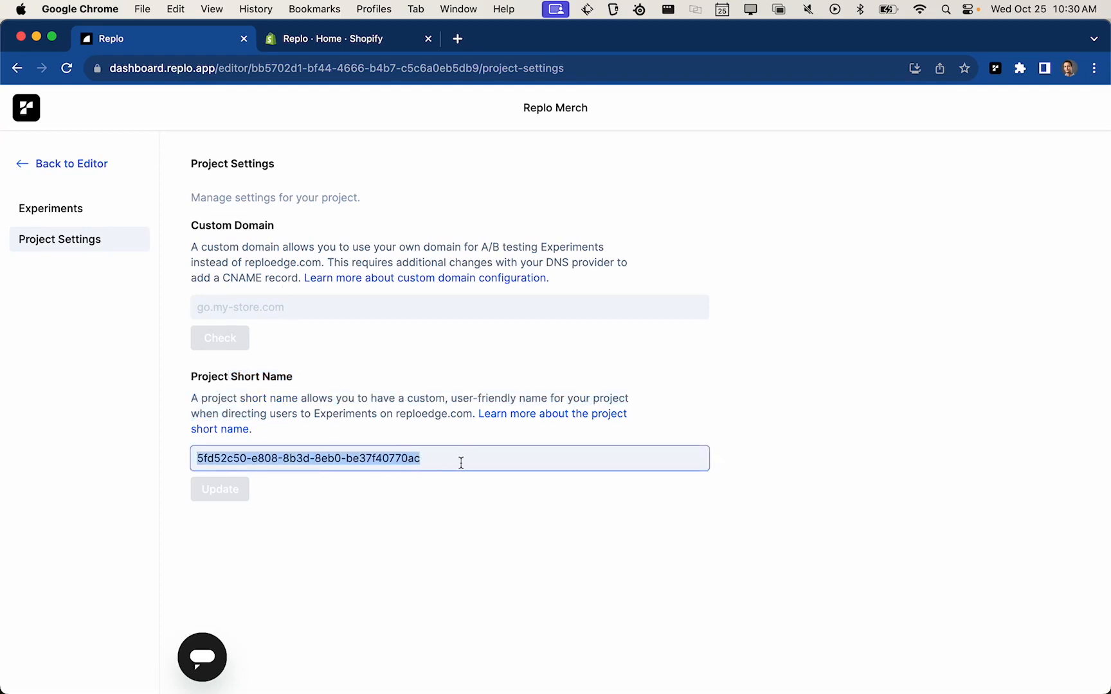
left_click(55, 210)
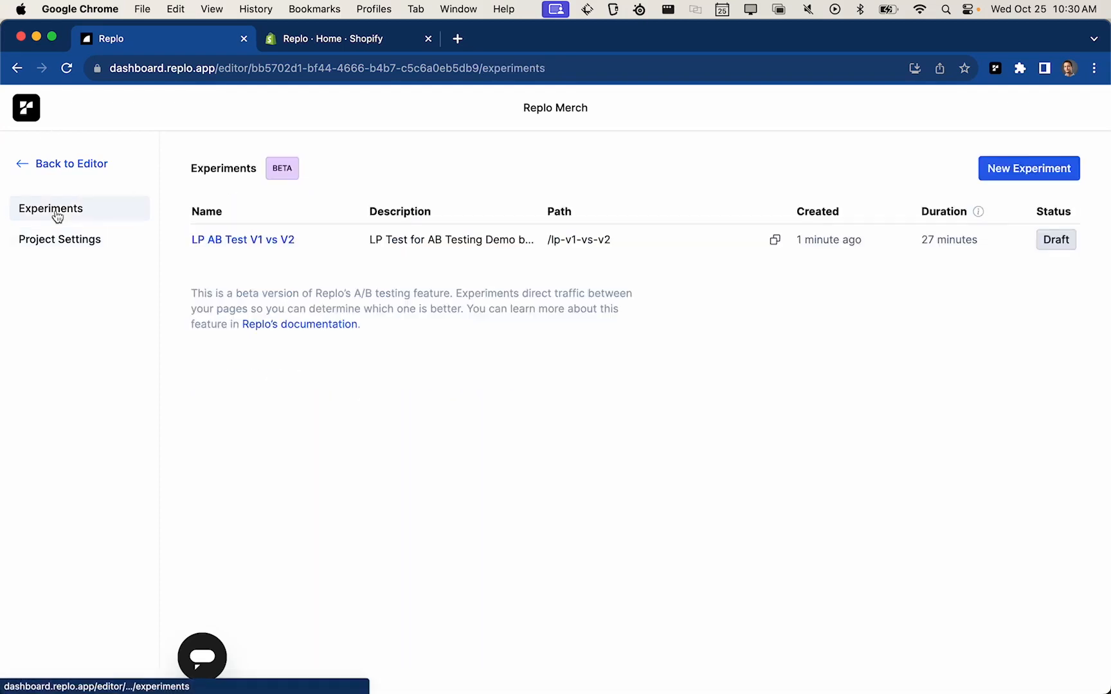
left_click(244, 240)
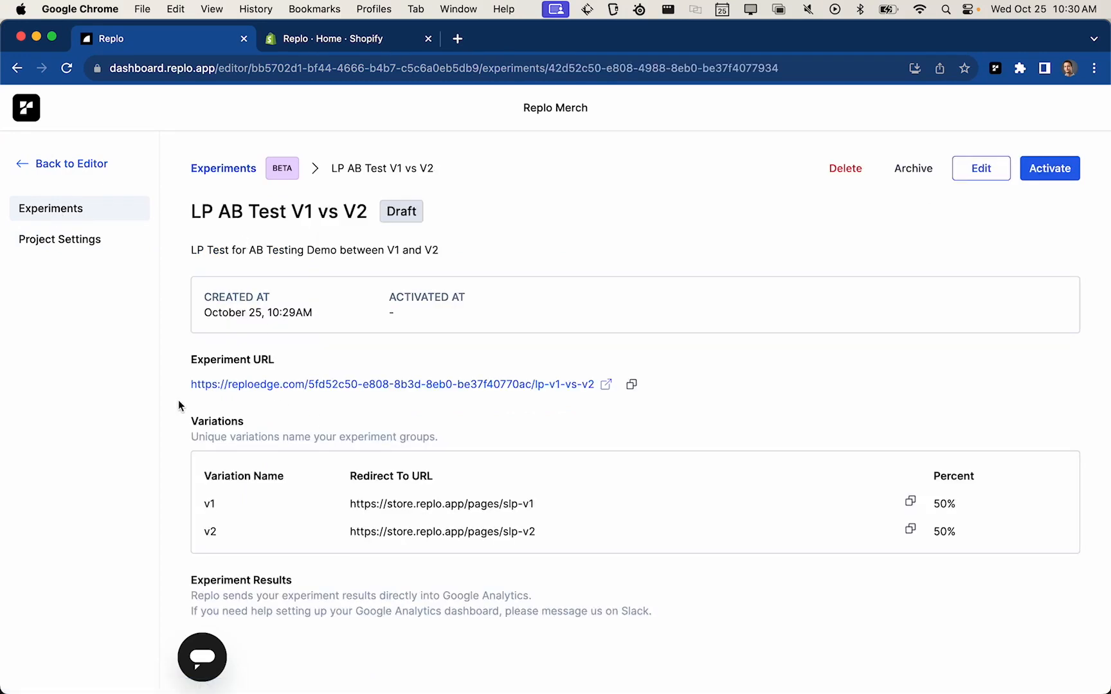
left_click_drag(175, 387, 526, 388)
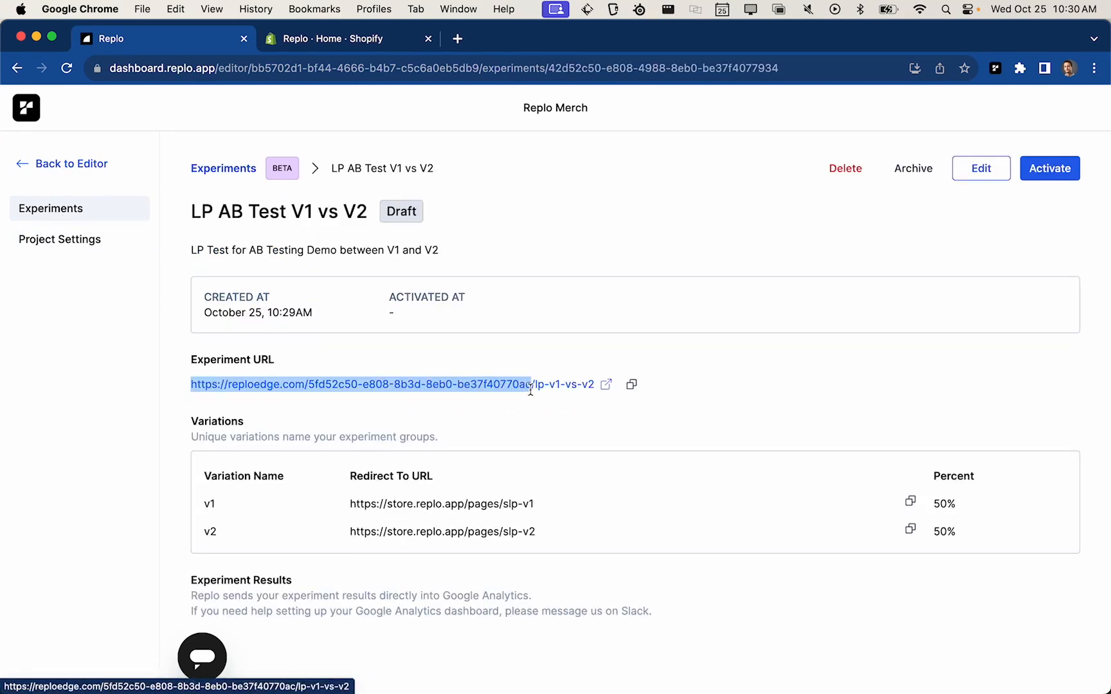
Change the project short name to mybrand-offers in the project settings and confirm the update
left_click(71, 243)
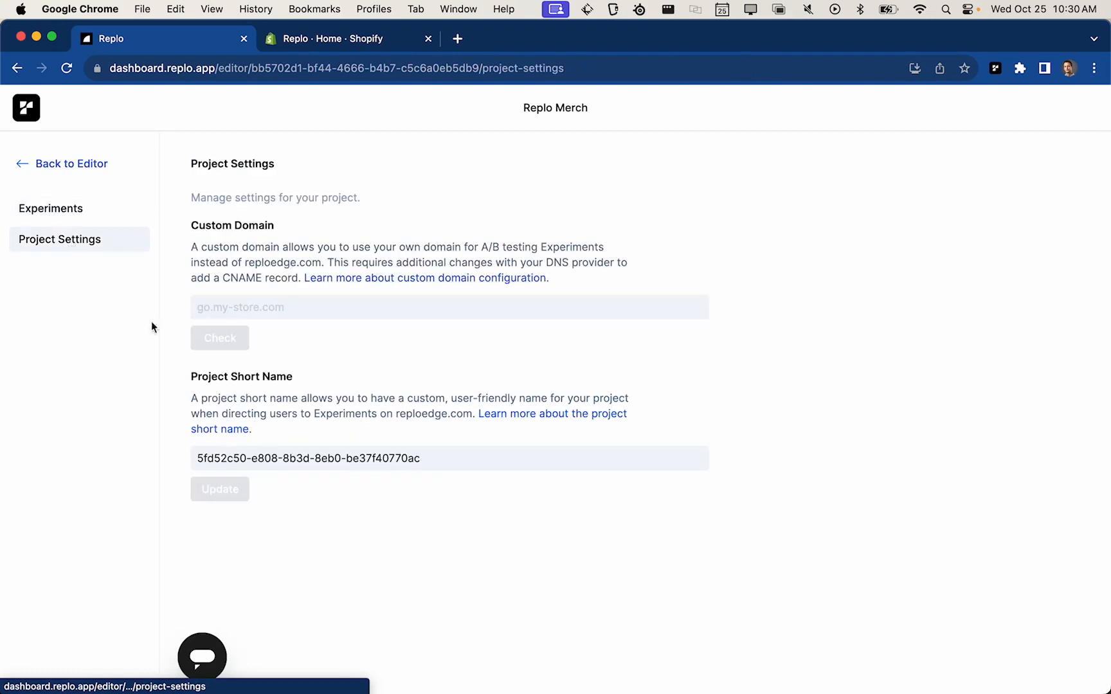
left_click(277, 456)
key("super+a")
type("m")
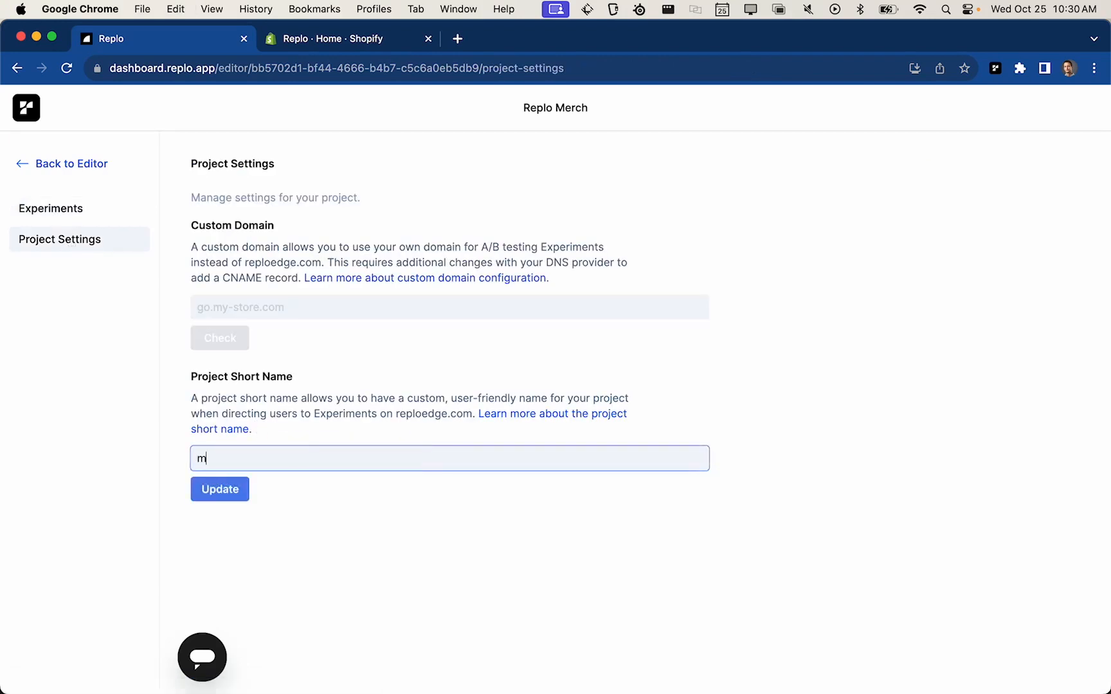
type("ybrand-offers")
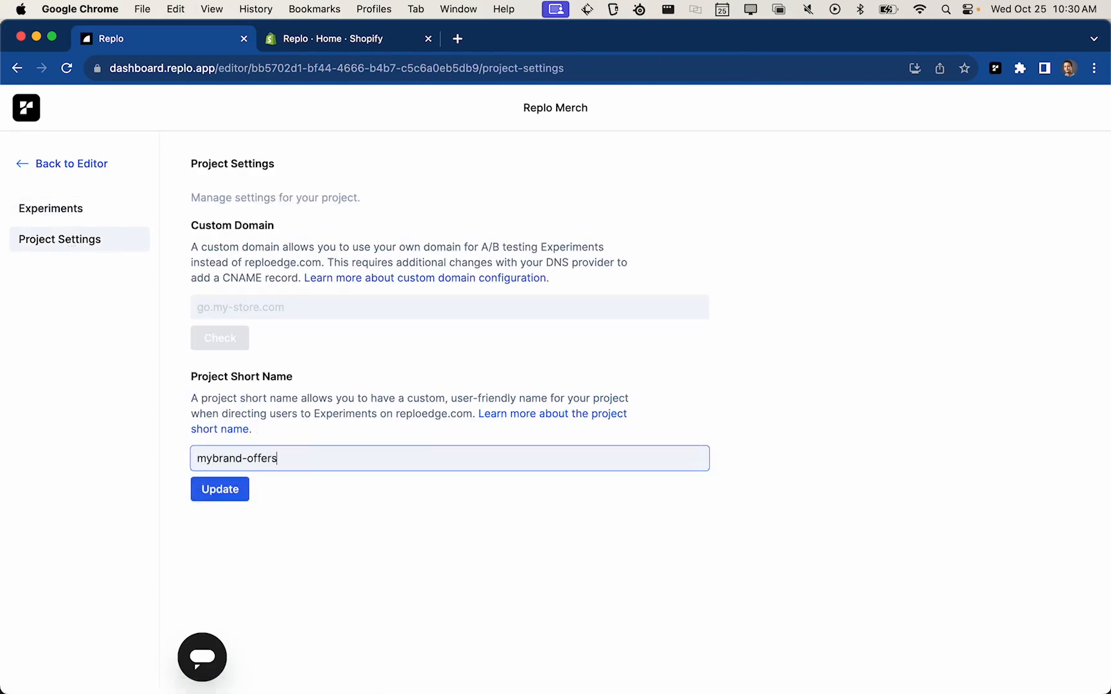
left_click(225, 492)
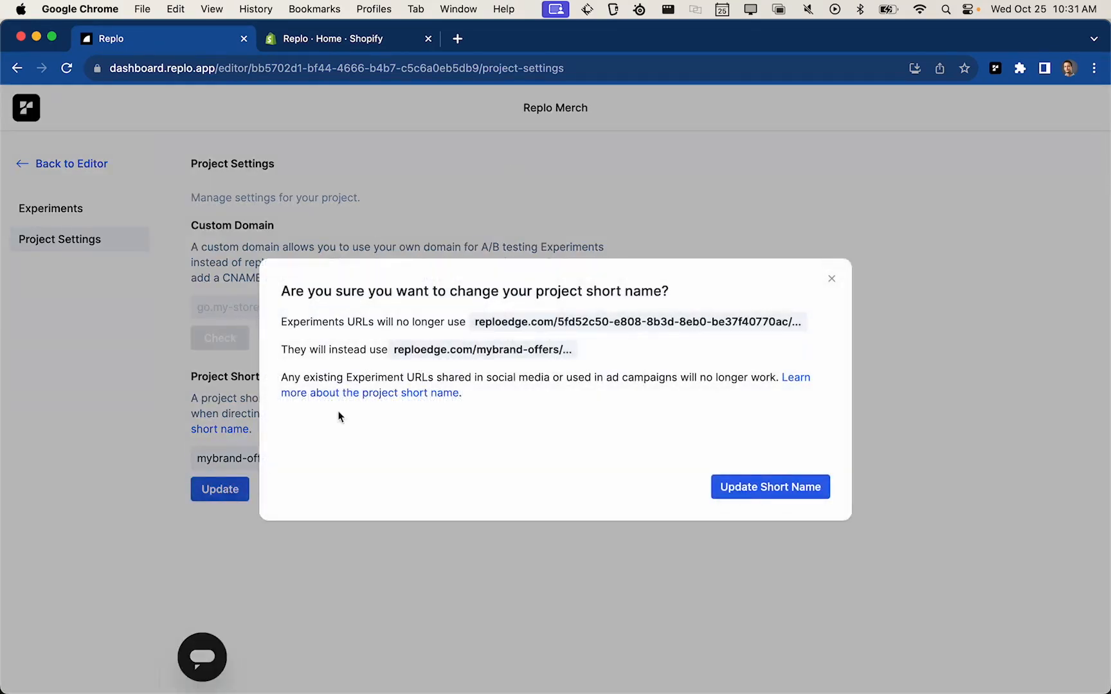
left_click(774, 488)
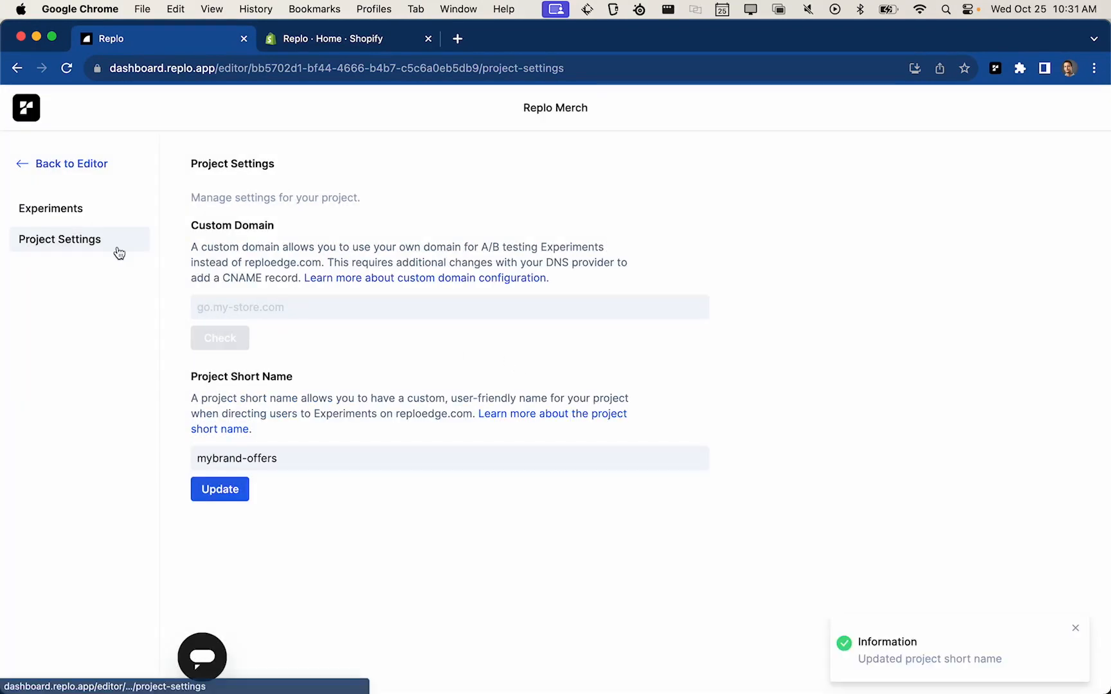
Reopen the LP AB Test V1 vs V2 experiment and check its experiment URL
left_click(49, 216)
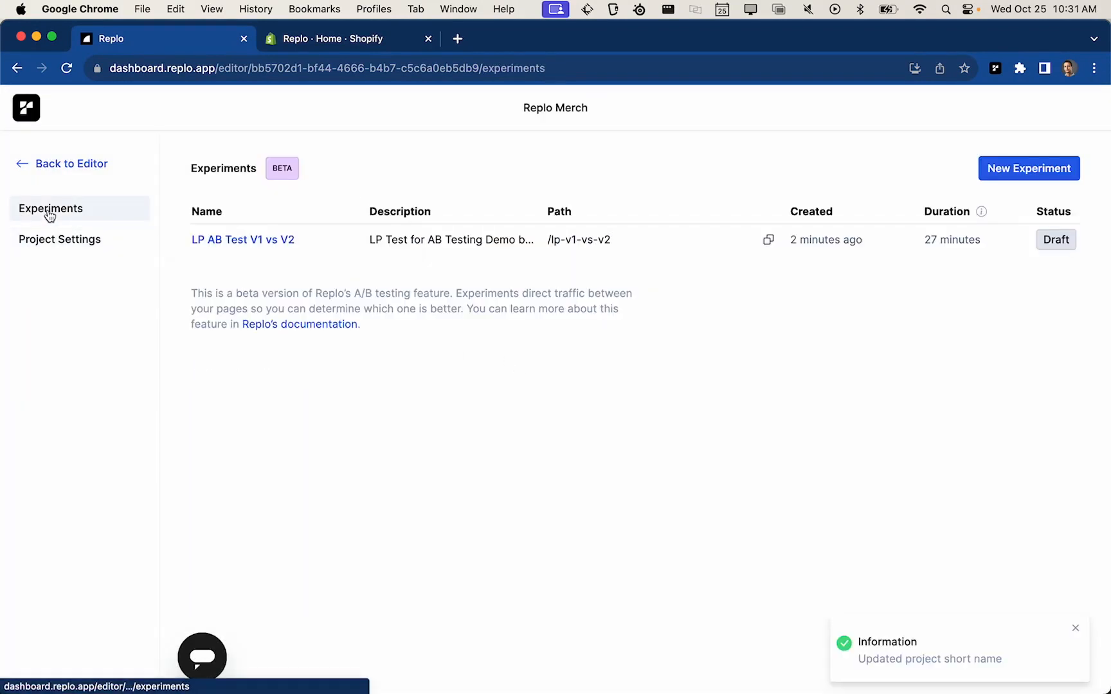
left_click(242, 244)
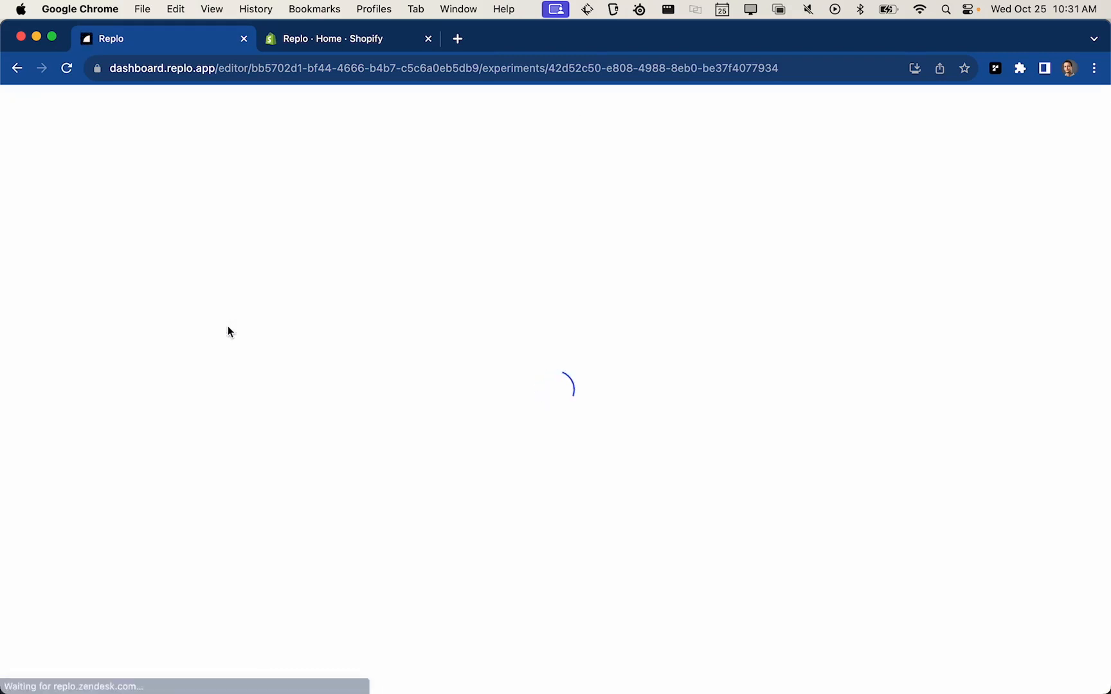
left_click_drag(191, 385, 403, 395)
left_click(600, 364)
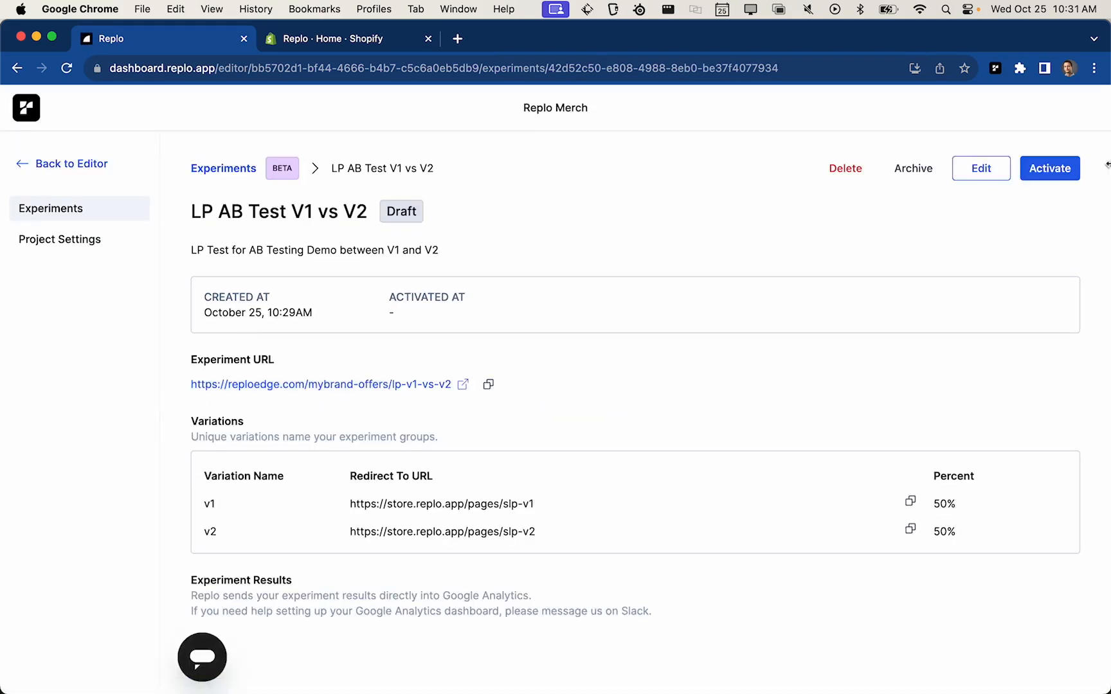
Activate the LP AB Test V1 vs V2 experiment and preview the page its experiment URL opens
left_click(1053, 170)
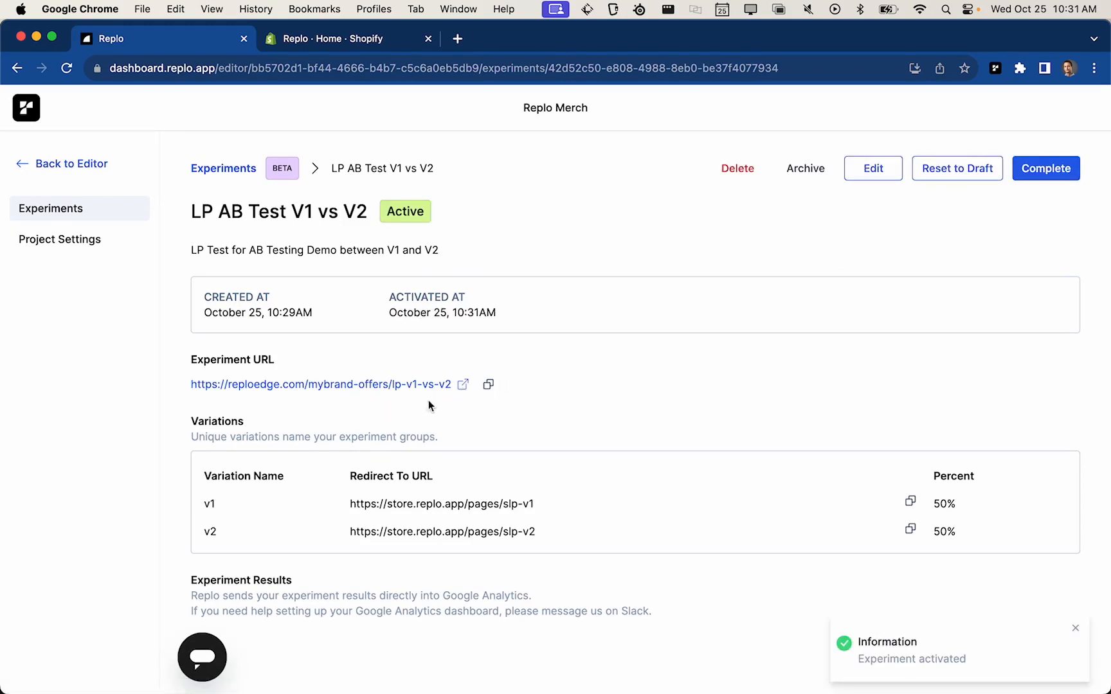
left_click(463, 385)
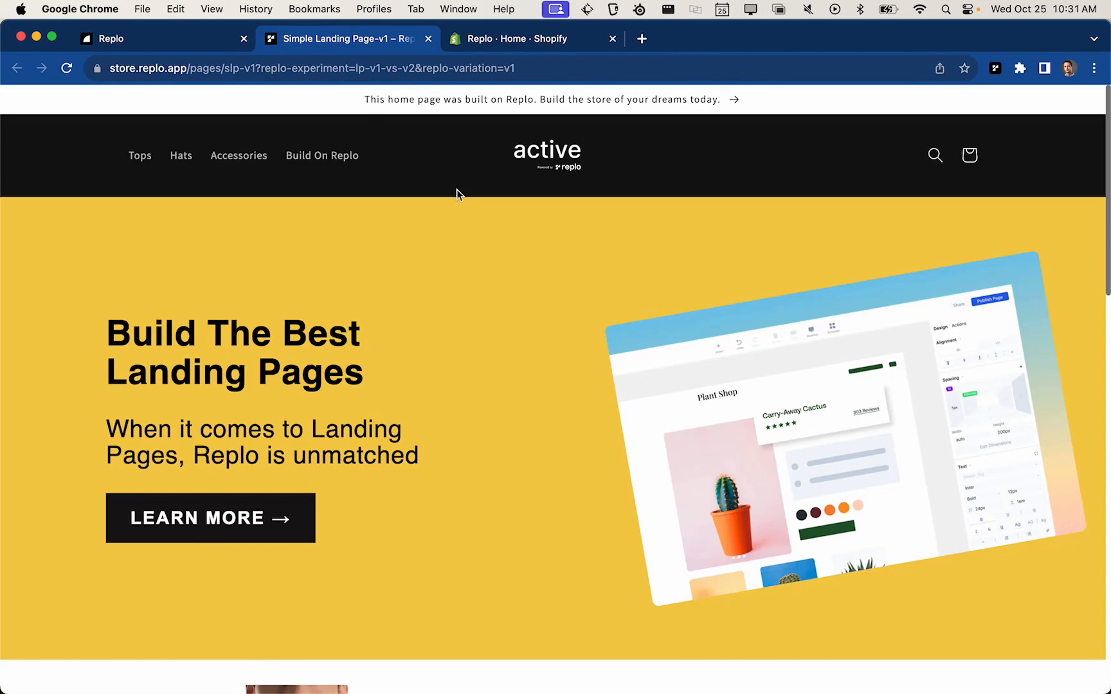
key("super+w")
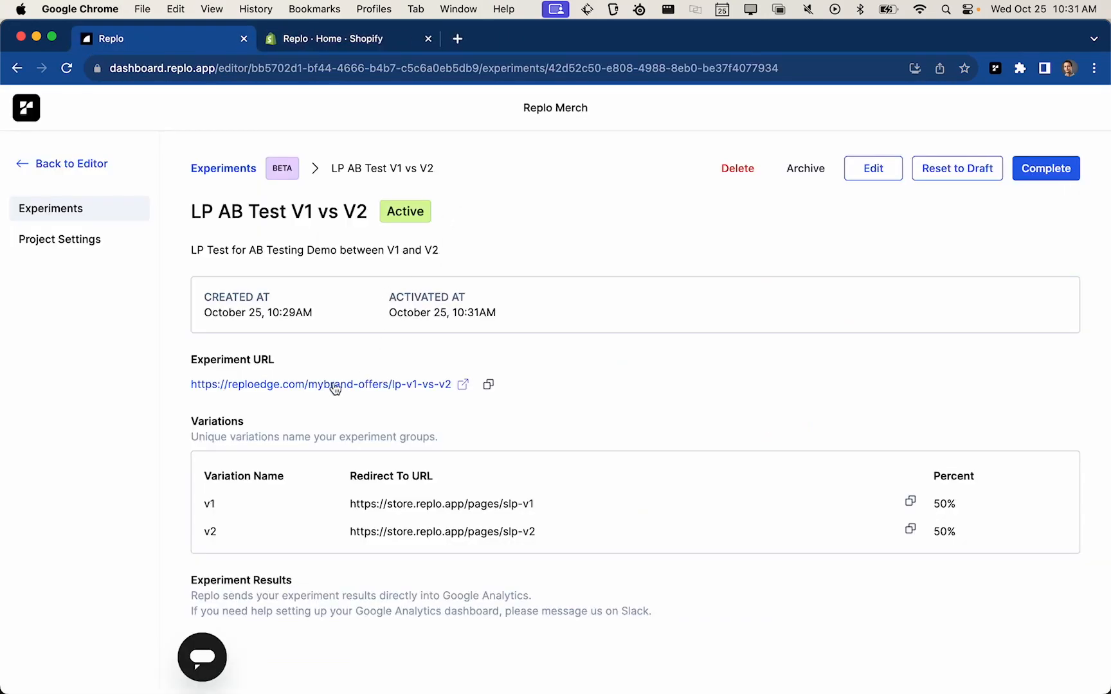
Copy the experiment URL, load it in a new browser tab to test the redirect, and close that tab
left_click(488, 385)
key("super+t")
key("super+v")
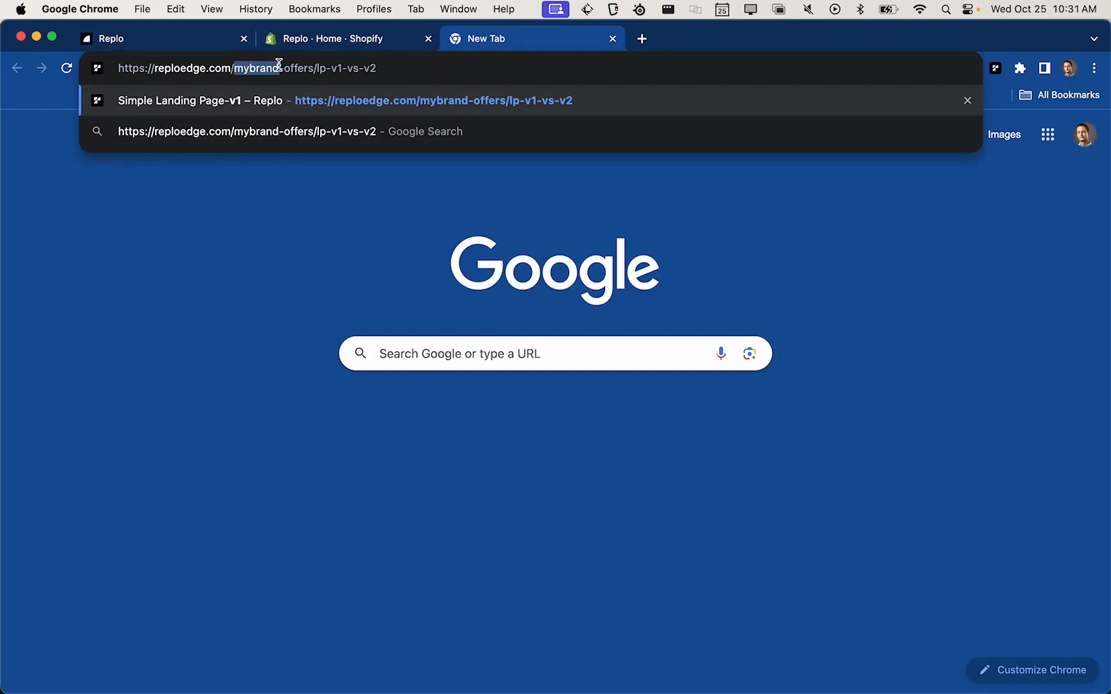
key("Return")
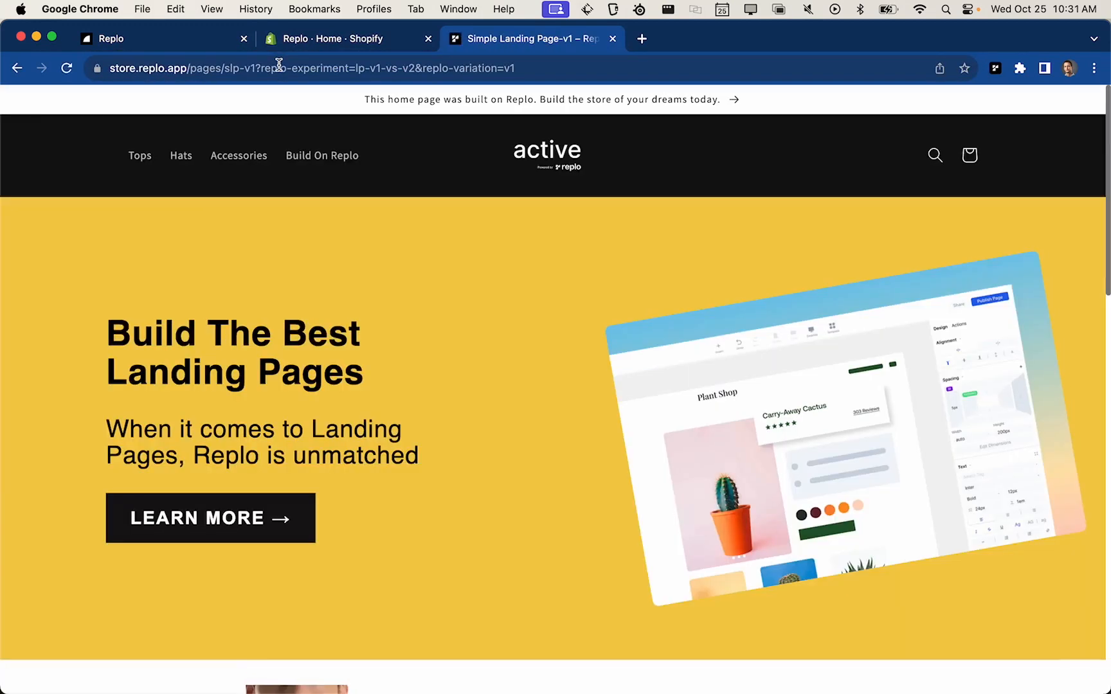
key("super+w")
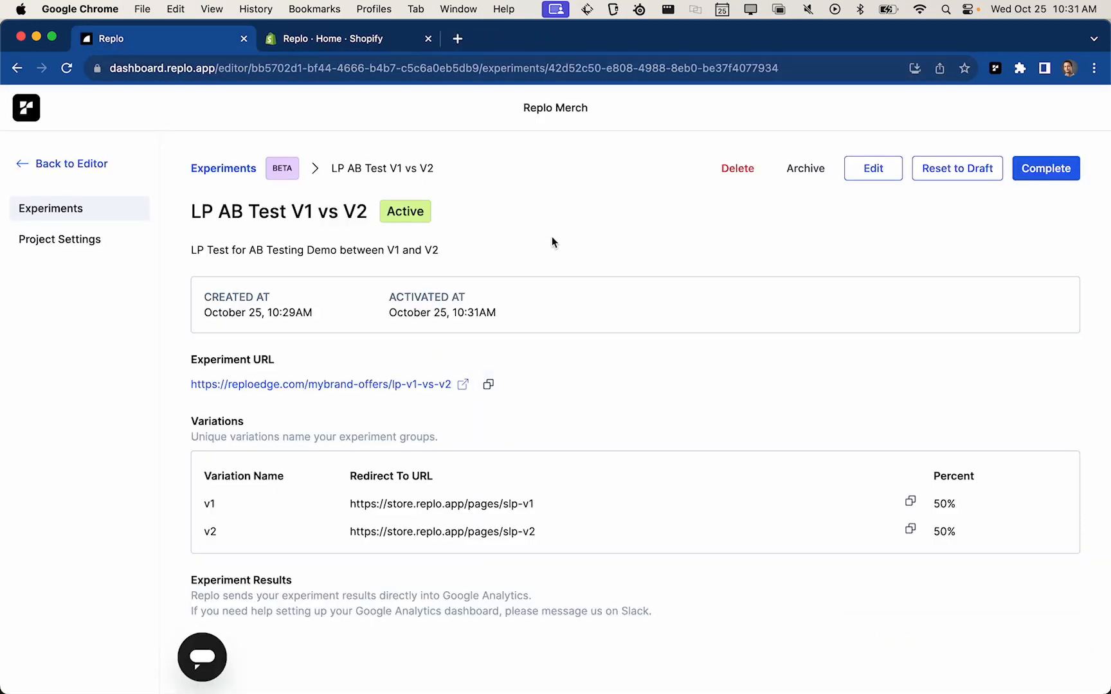
Reset the LP AB Test V1 vs V2 experiment to draft
left_click(963, 168)
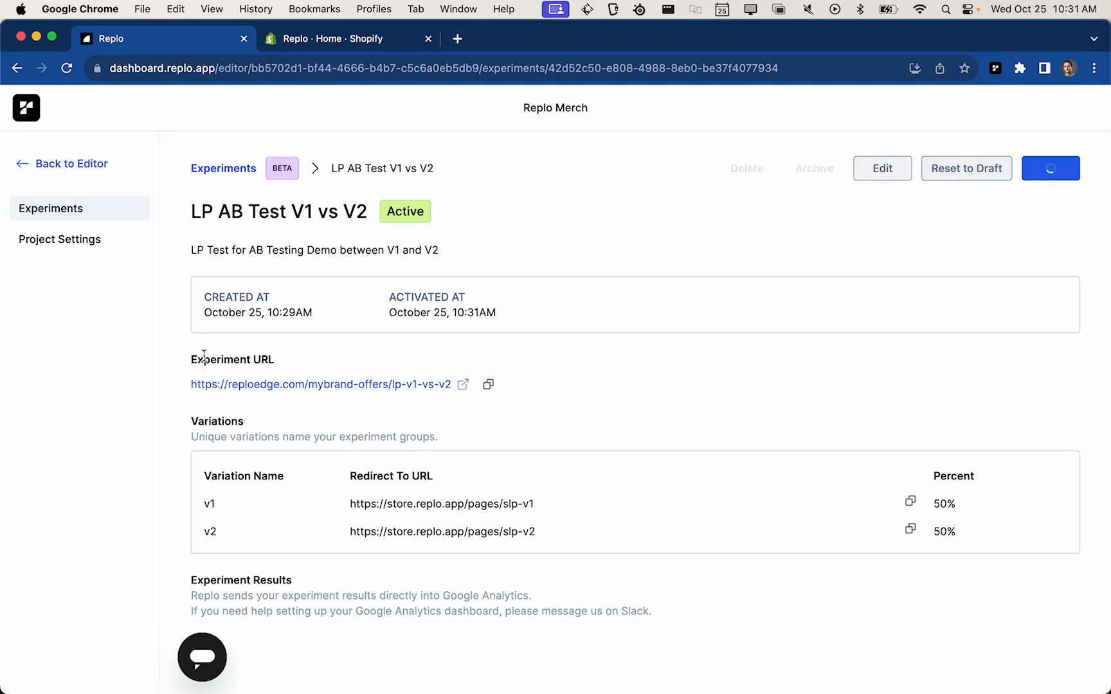
left_click_drag(183, 388, 387, 390)
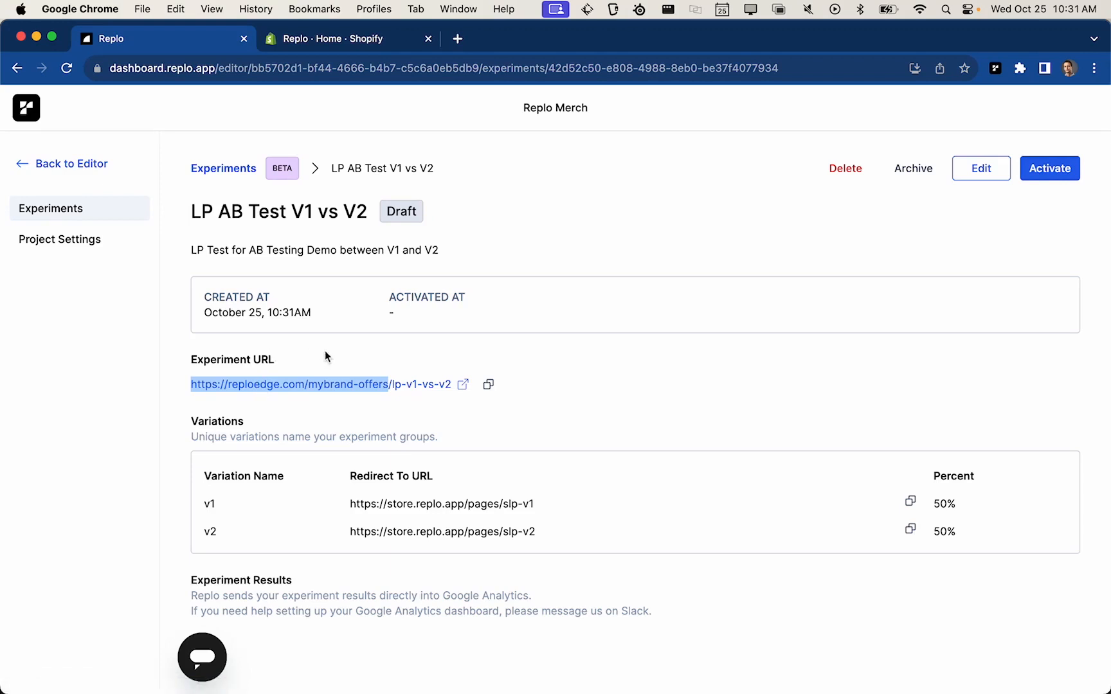
Examine the custom domain requirements in the project settings
left_click(64, 240)
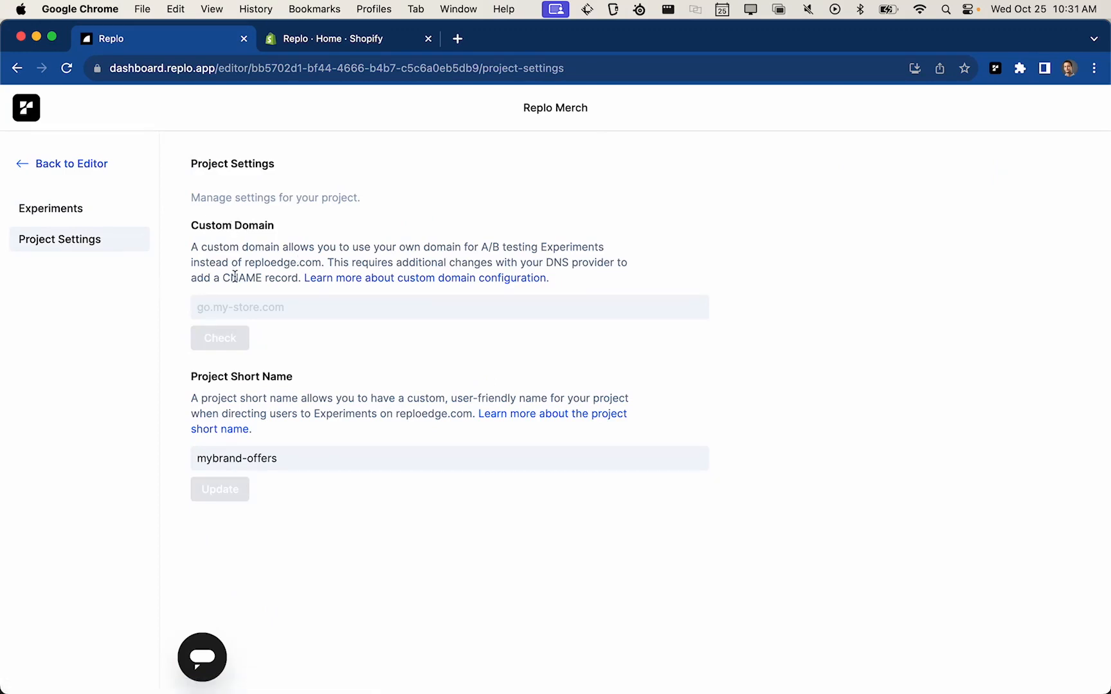
left_click_drag(235, 277, 234, 248)
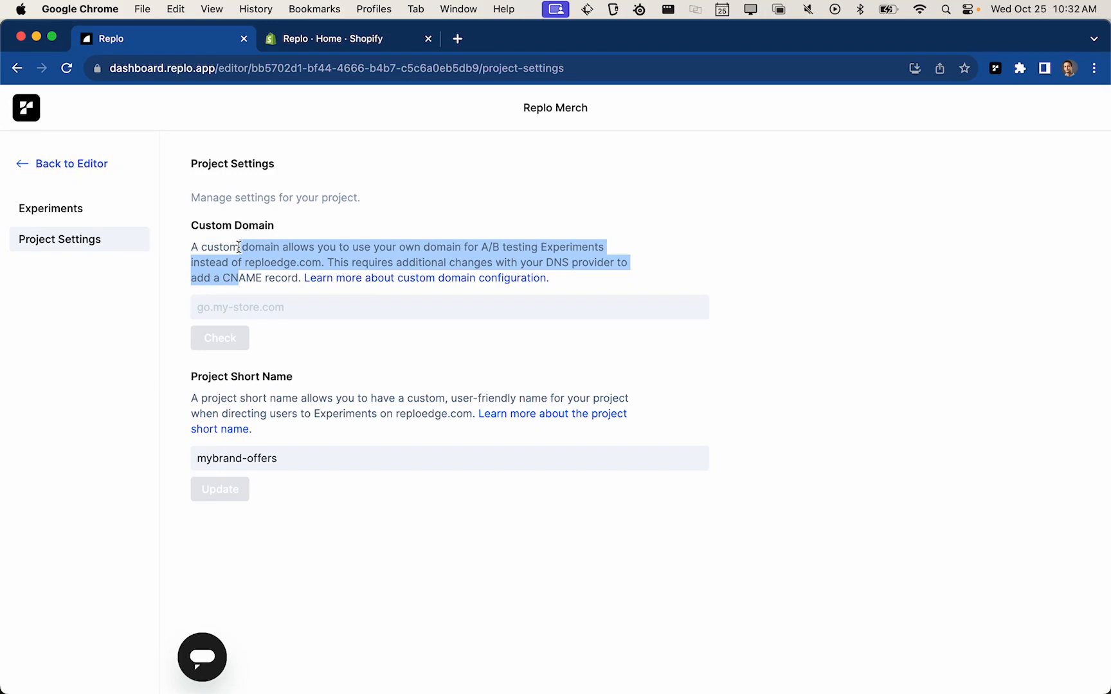
left_click(238, 247)
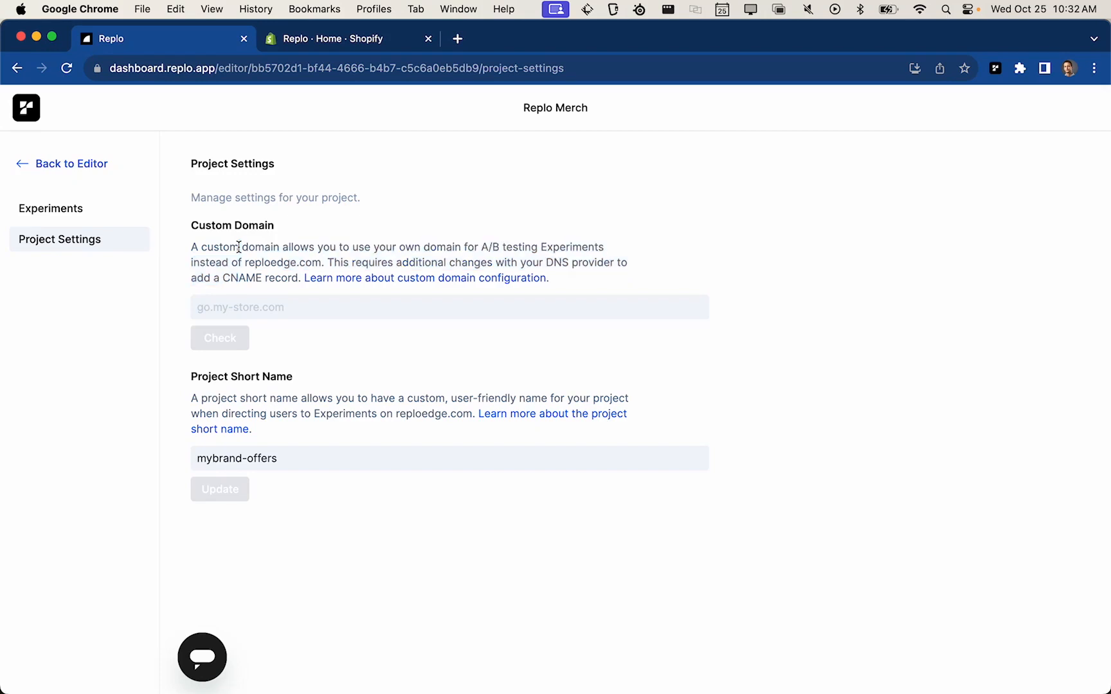
Switch to the Shopify admin, search for "domain" and open the store's Domains settings
key("ctrl+Tab")
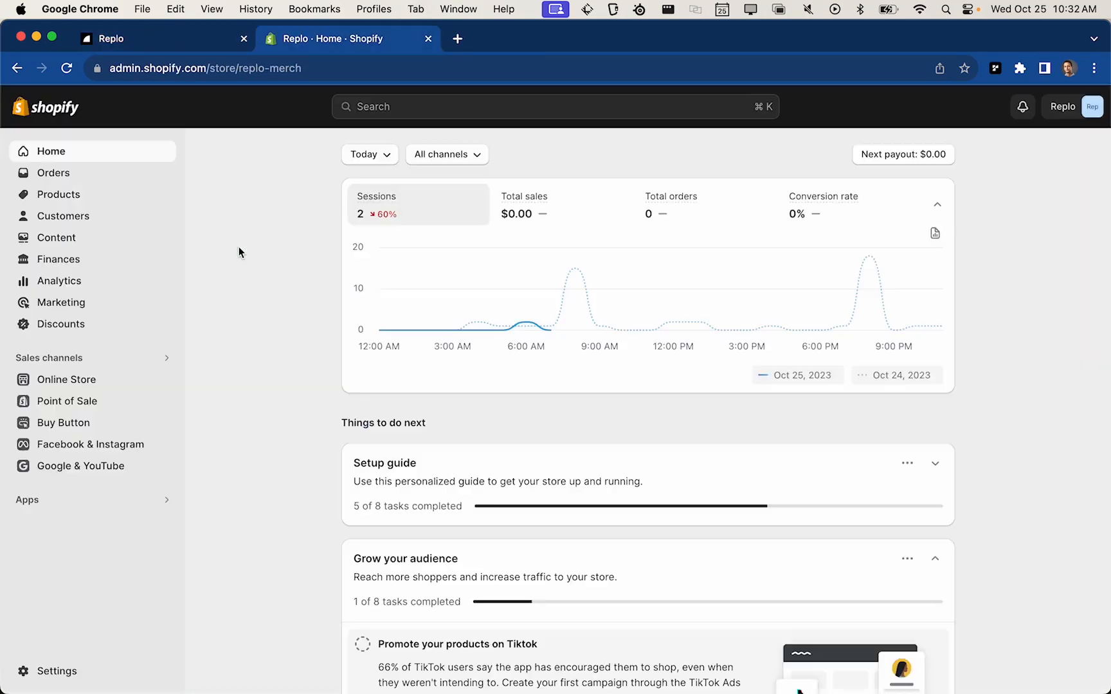
left_click(385, 112)
type("domain")
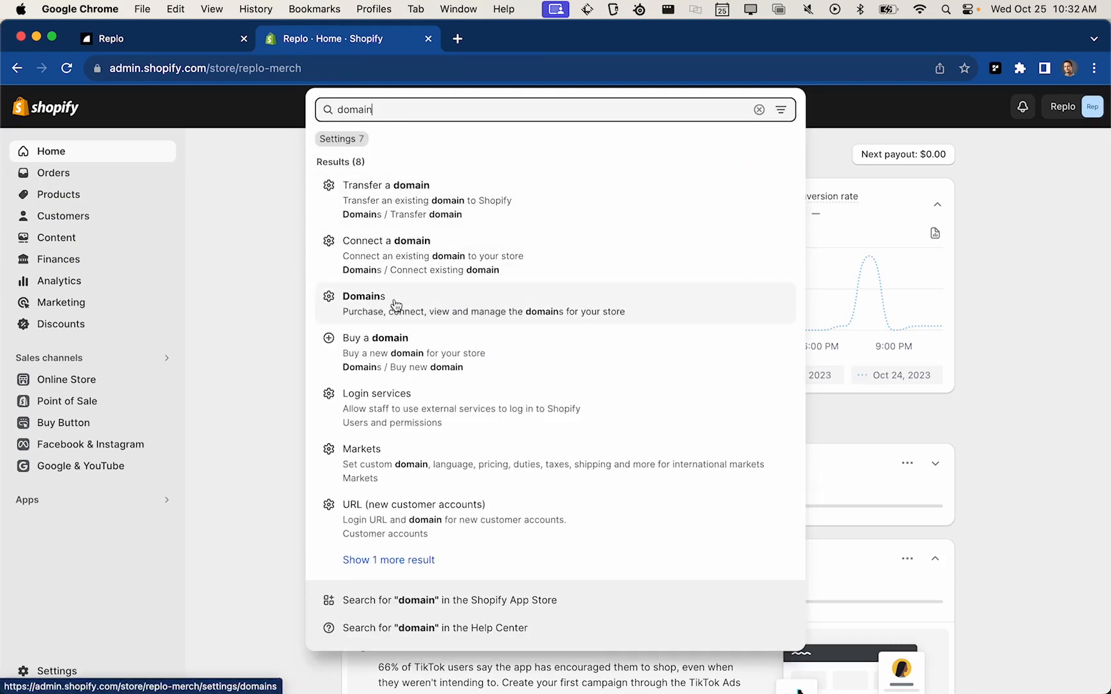
left_click(395, 304)
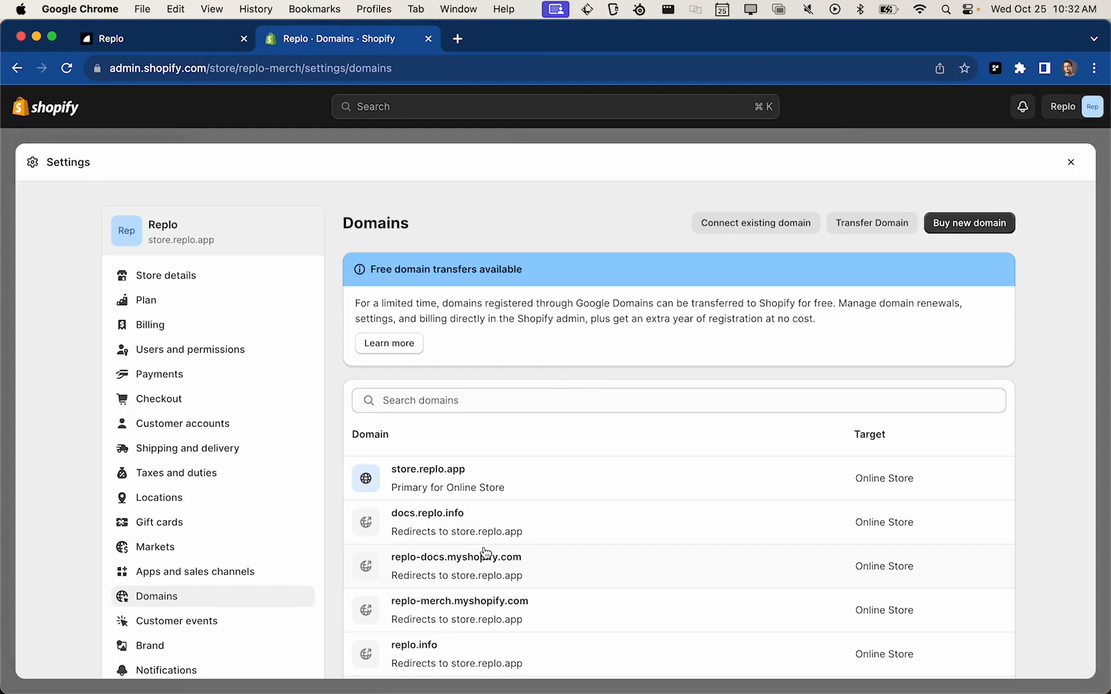
Open the DNS settings of the replo.info domain for editing
left_click(432, 650)
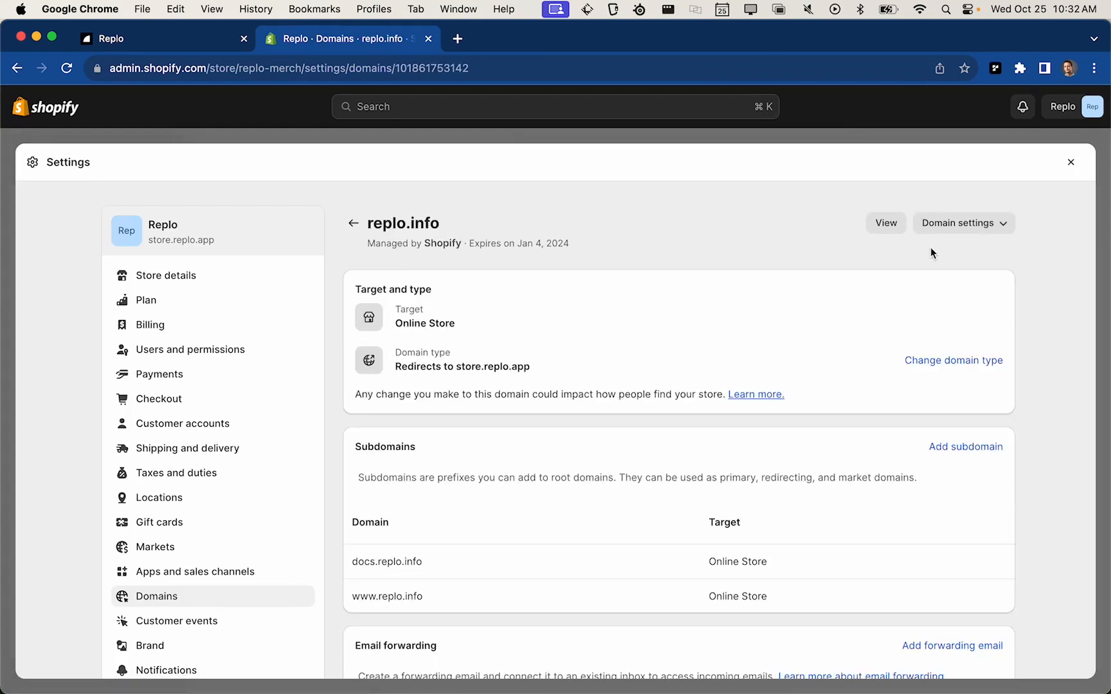
left_click(1002, 223)
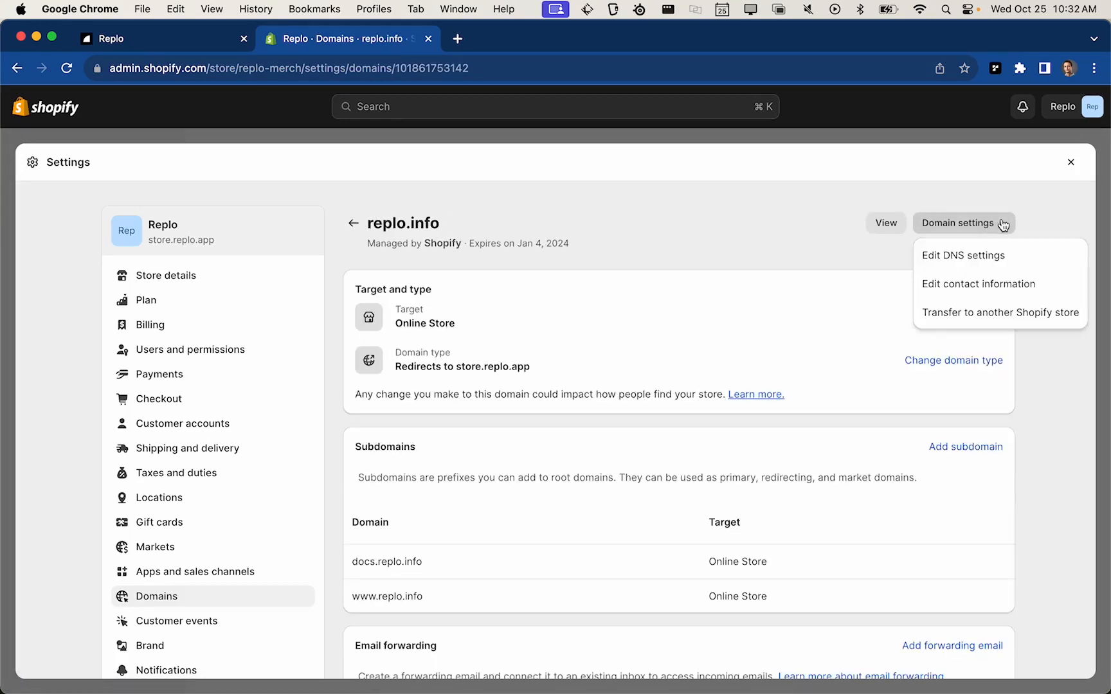
left_click(941, 257)
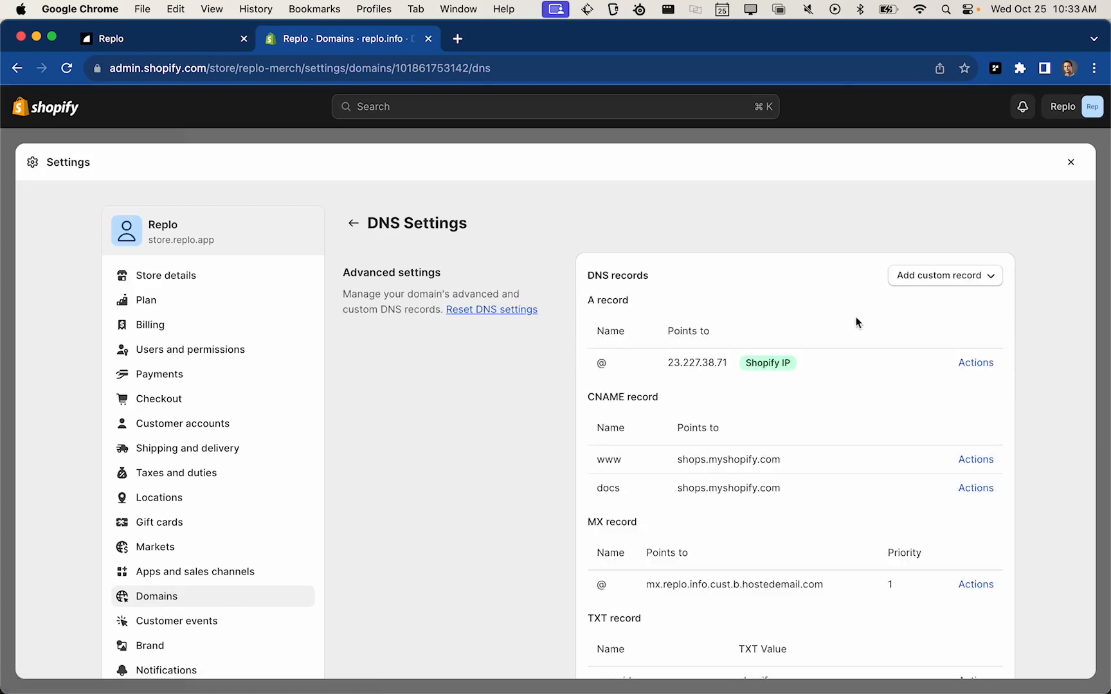
Add a CNAME record named go that points to reploedge.com in the replo.info DNS records
left_click(977, 277)
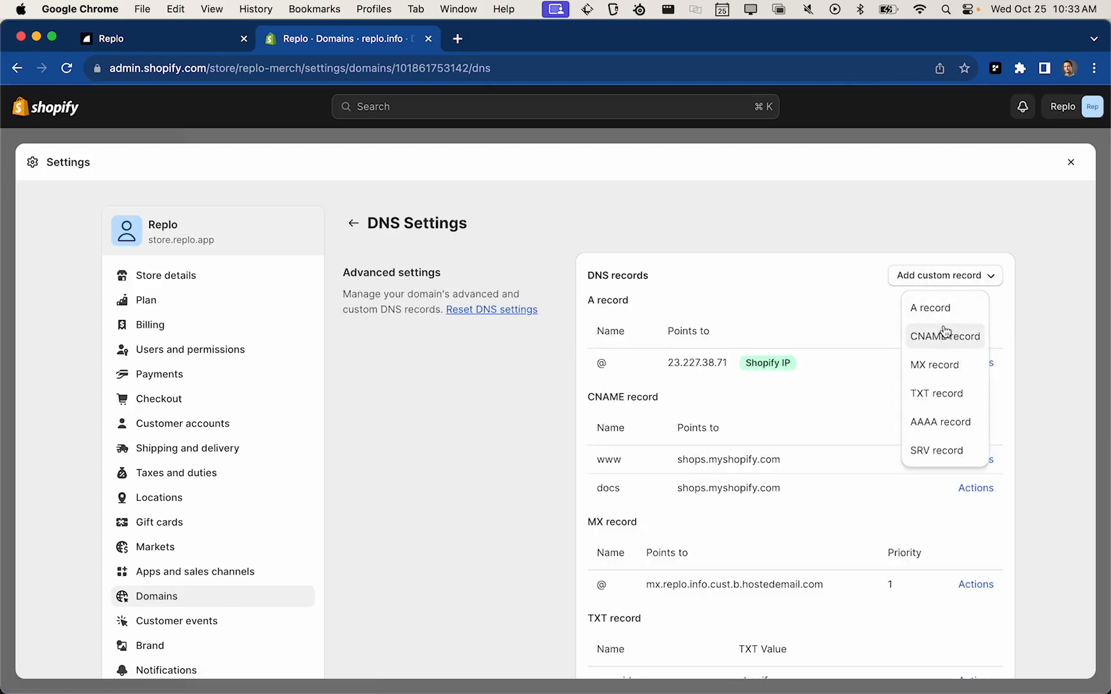
left_click(943, 338)
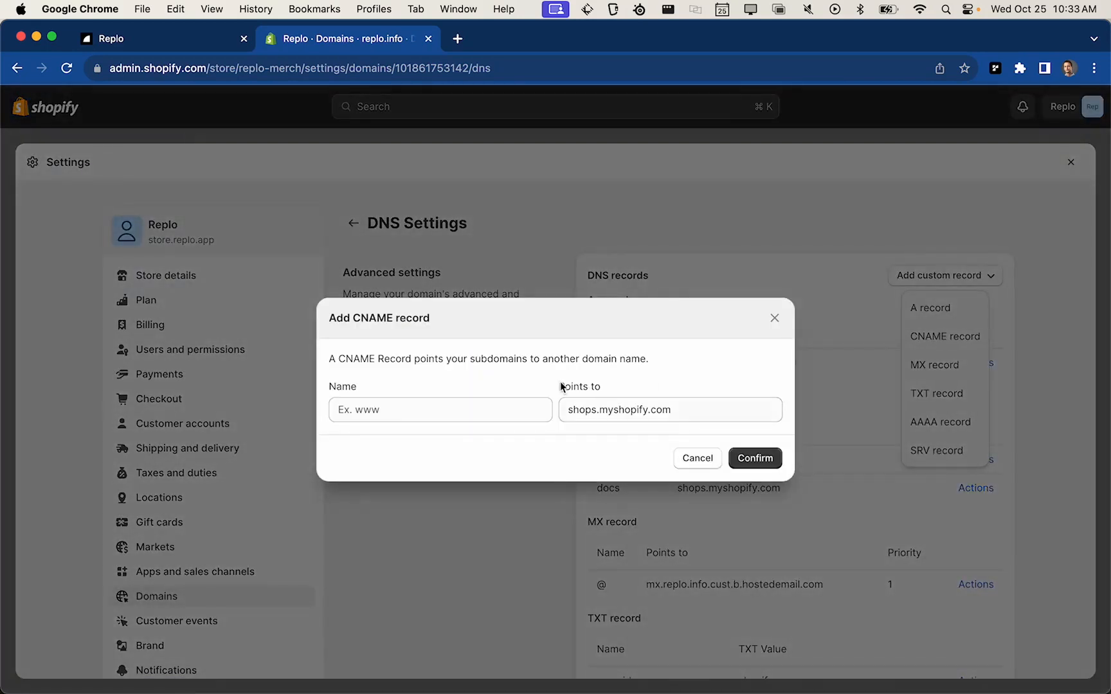
left_click(462, 409)
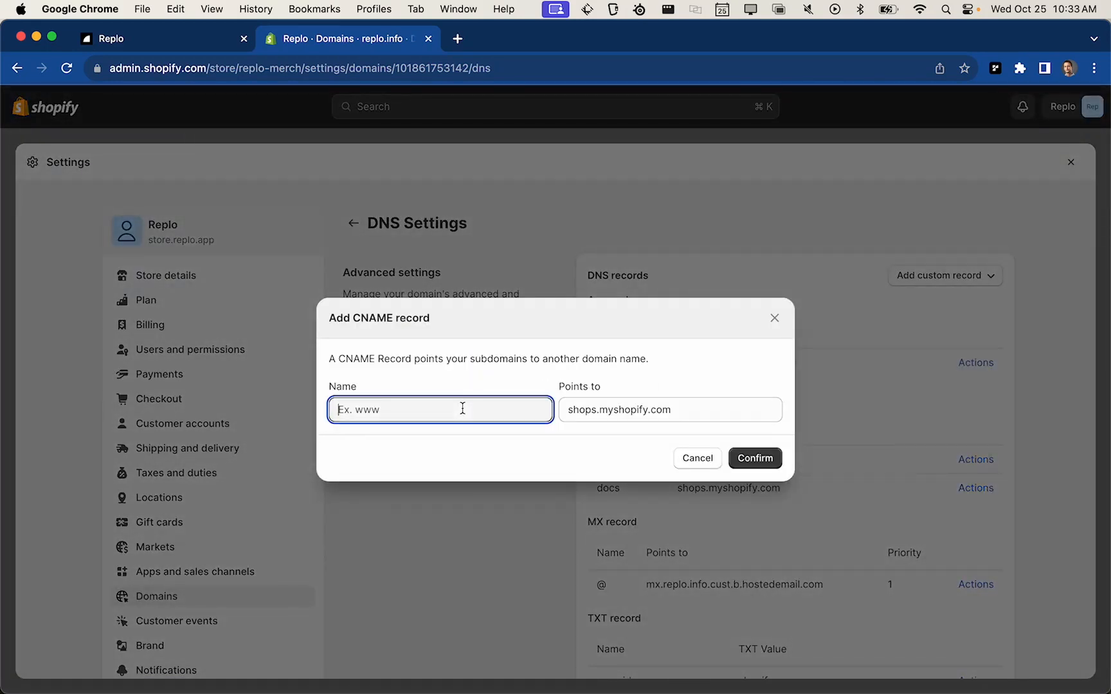
type("go")
key("Tab")
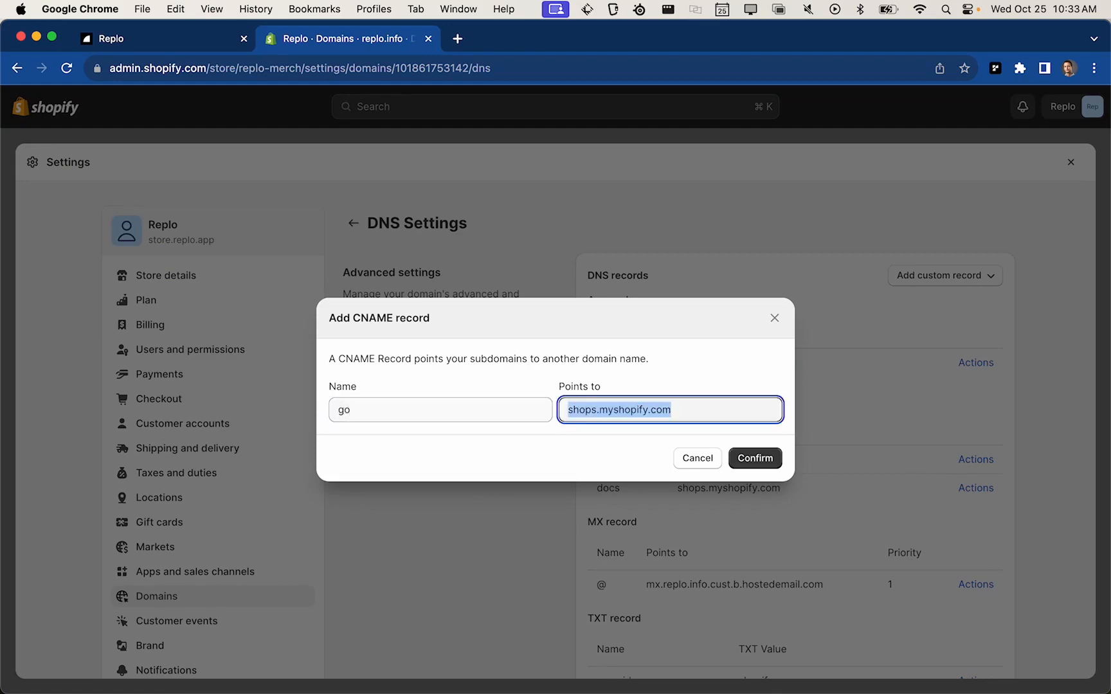
type("reploedge.com")
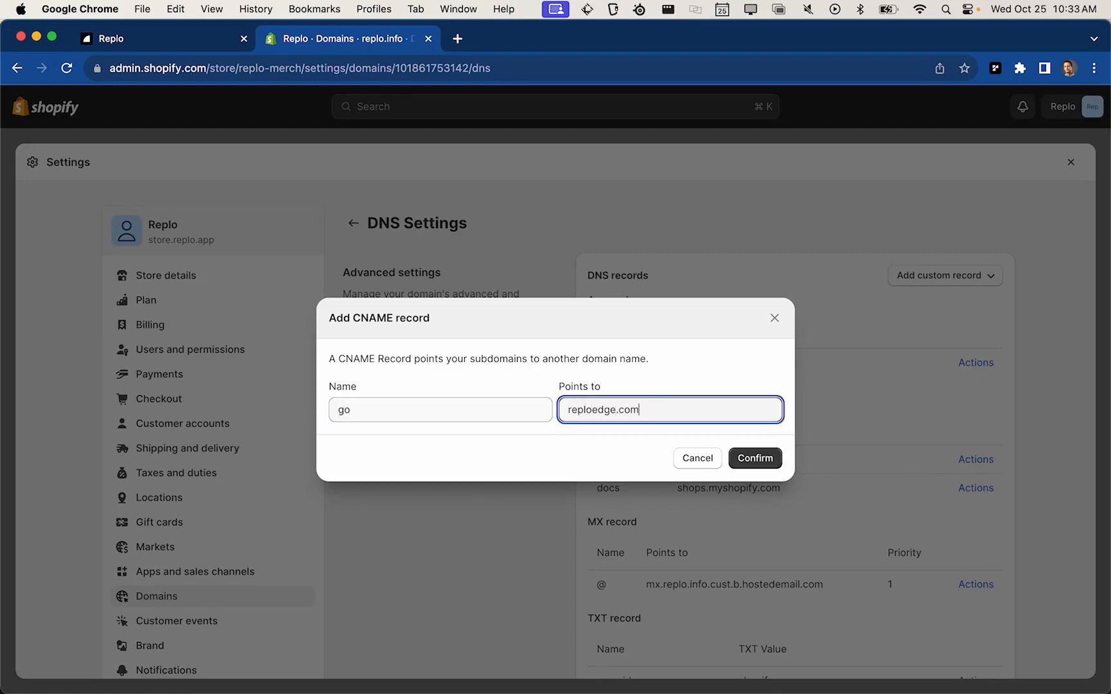
left_click(764, 458)
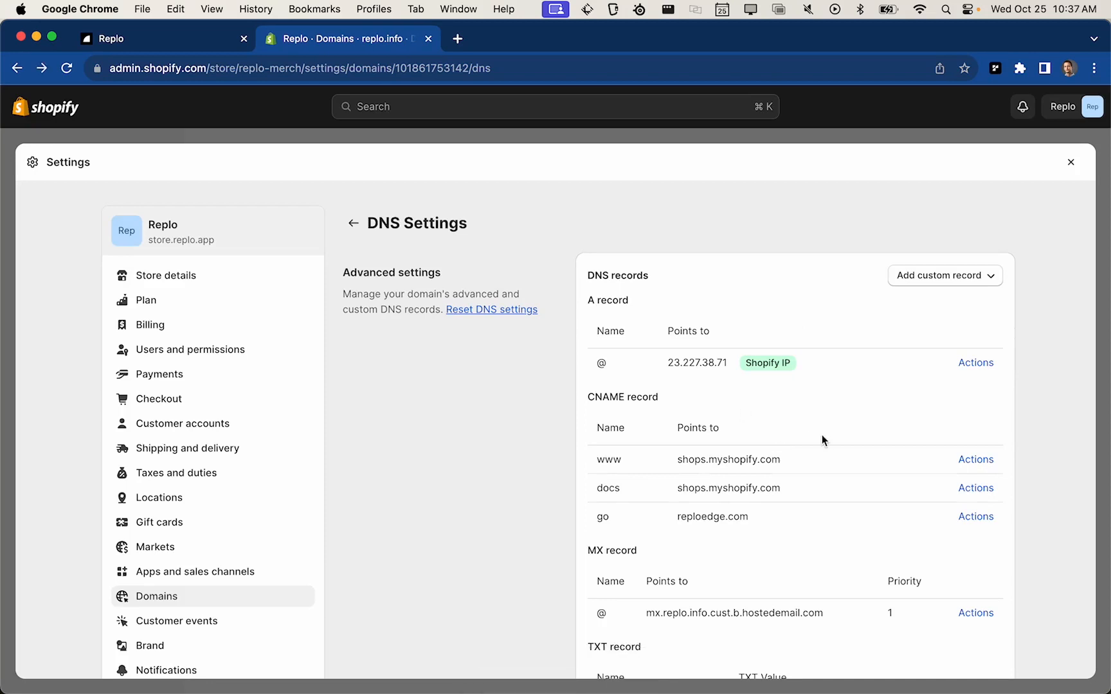
Switch to the Replo project settings, check the CNAME entry for go.replo.info and update the custom domain to it
key("ctrl+shift+Tab")
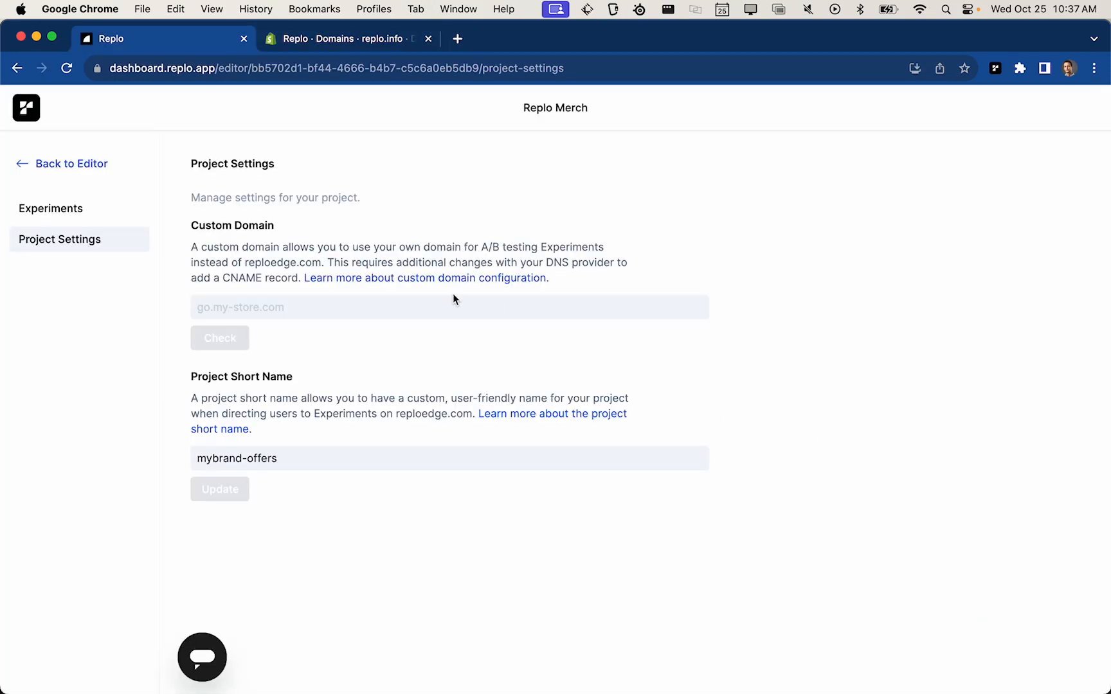
left_click(212, 308)
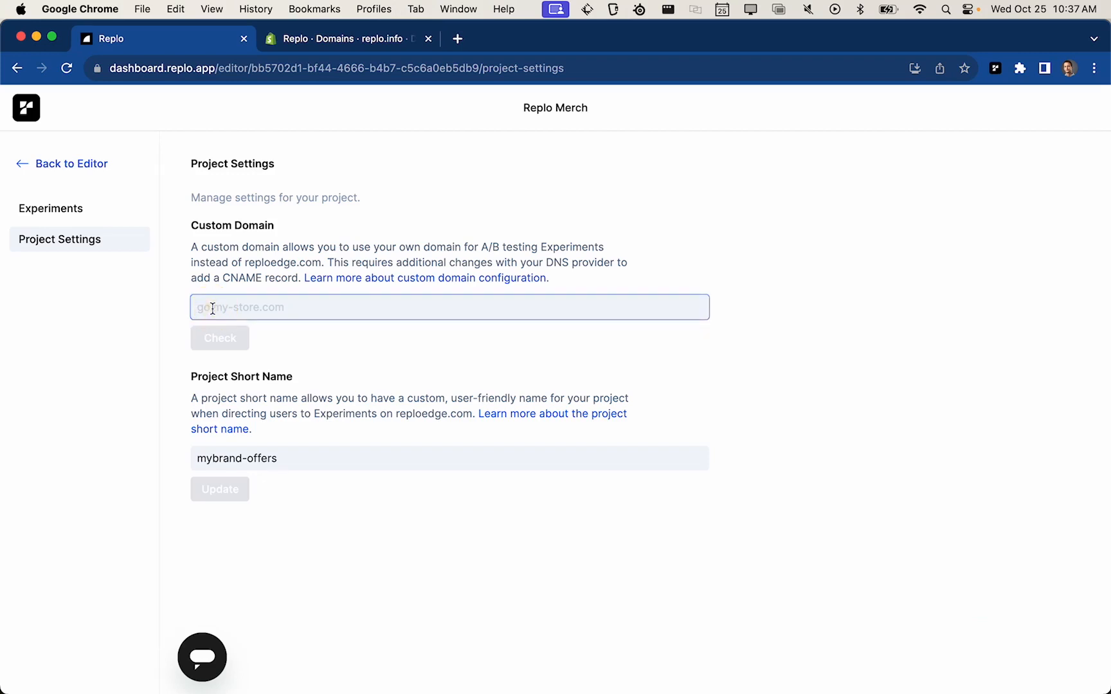
type("go.repl")
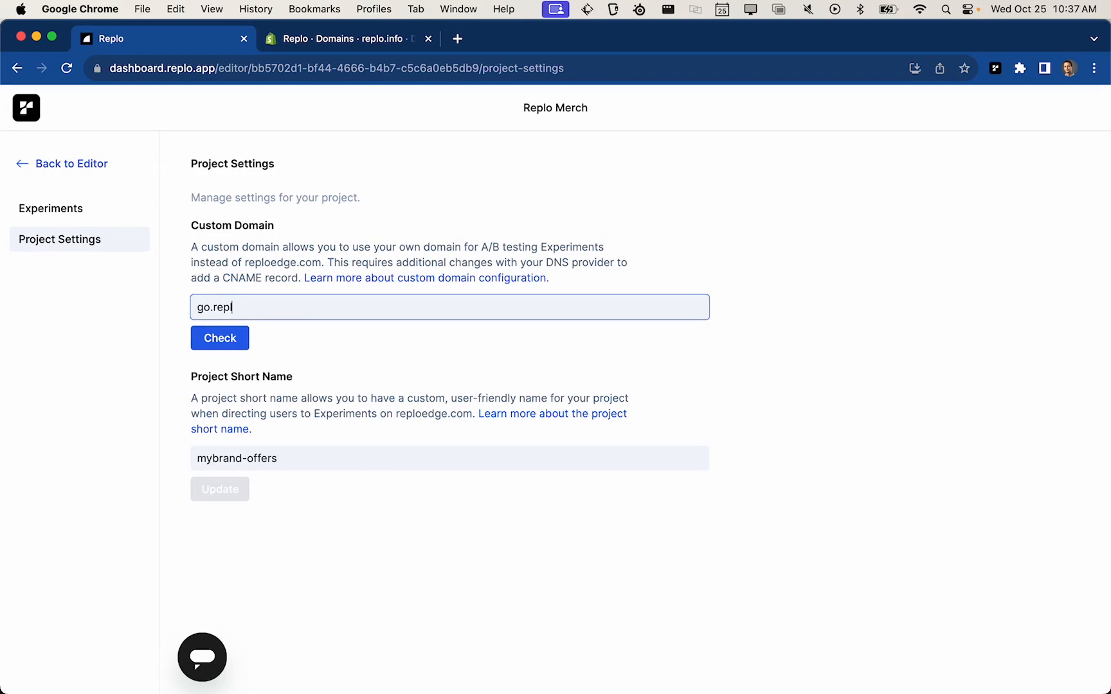
type("o.info")
left_click_drag(212, 308, 345, 307)
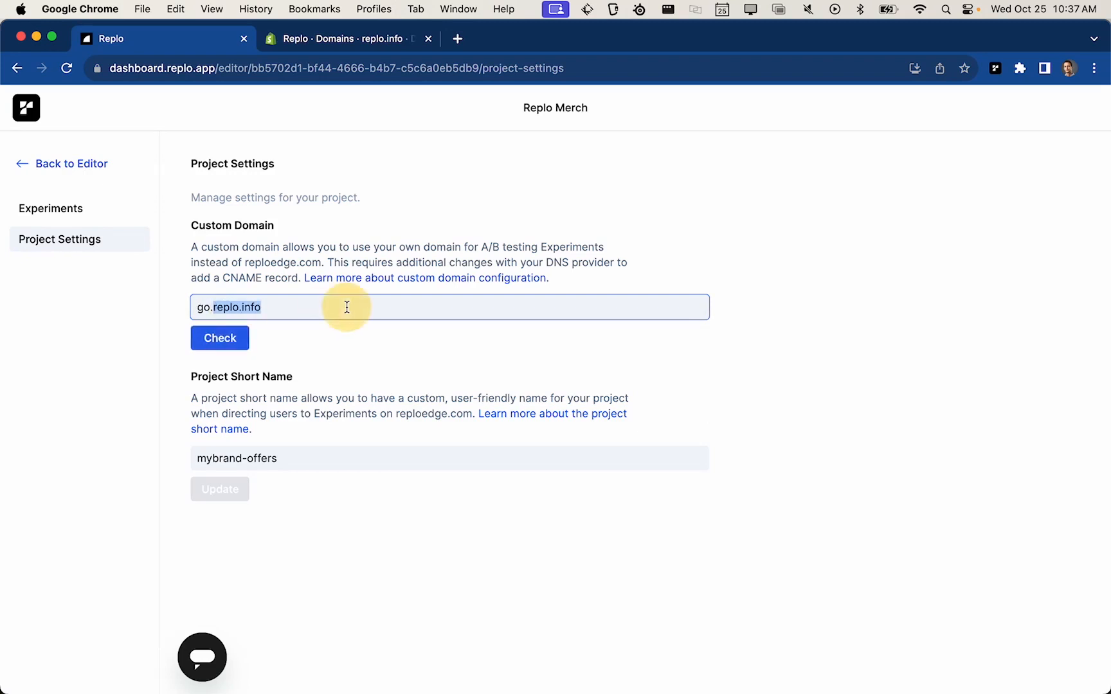
double_click(200, 311)
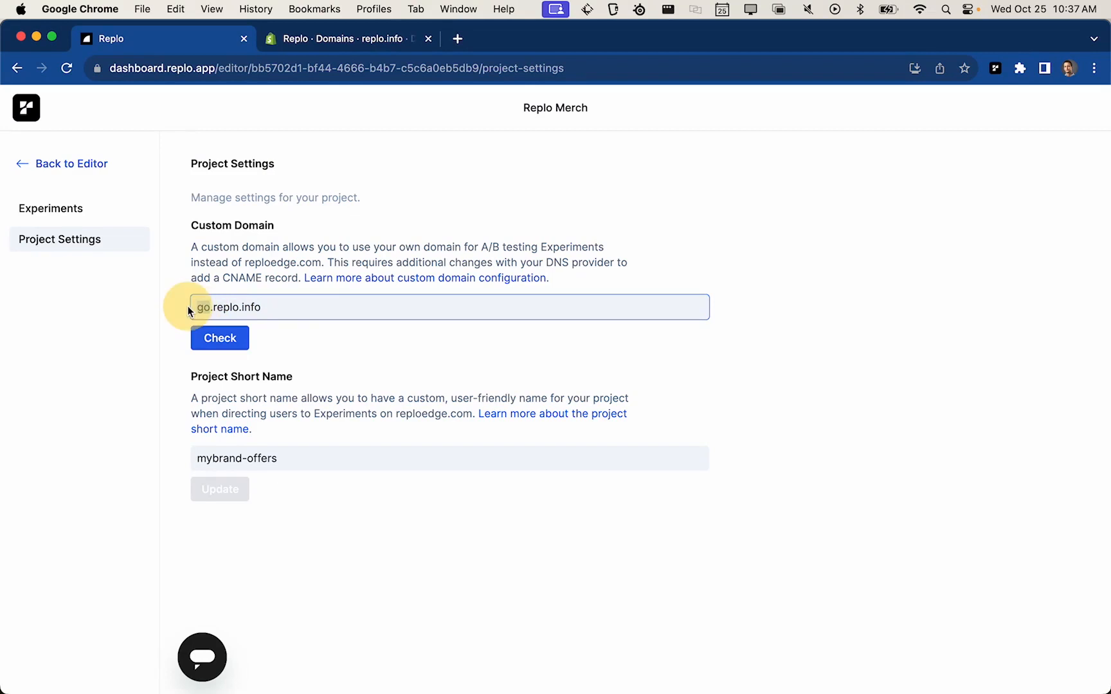
left_click(219, 339)
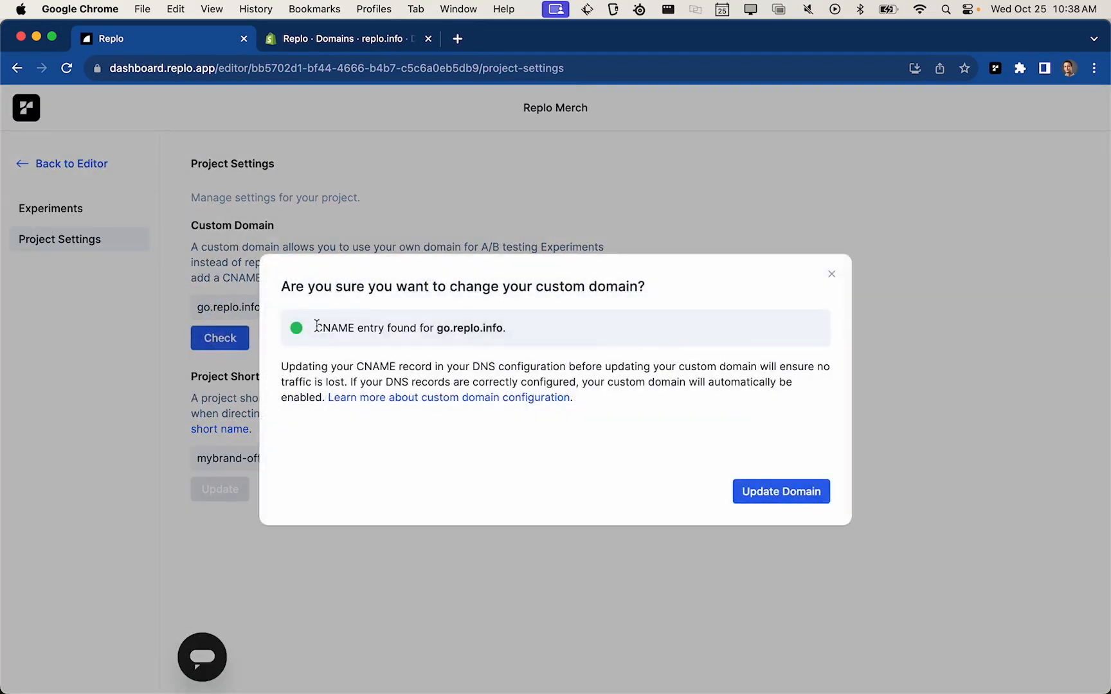
left_click_drag(316, 326, 578, 332)
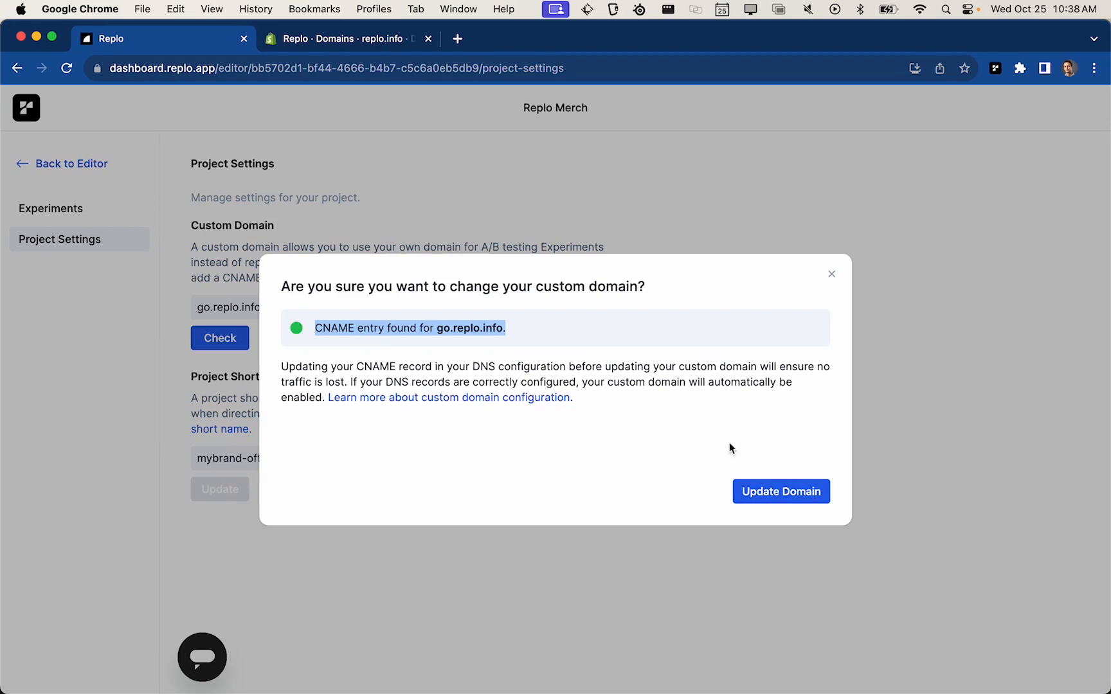
left_click(781, 496)
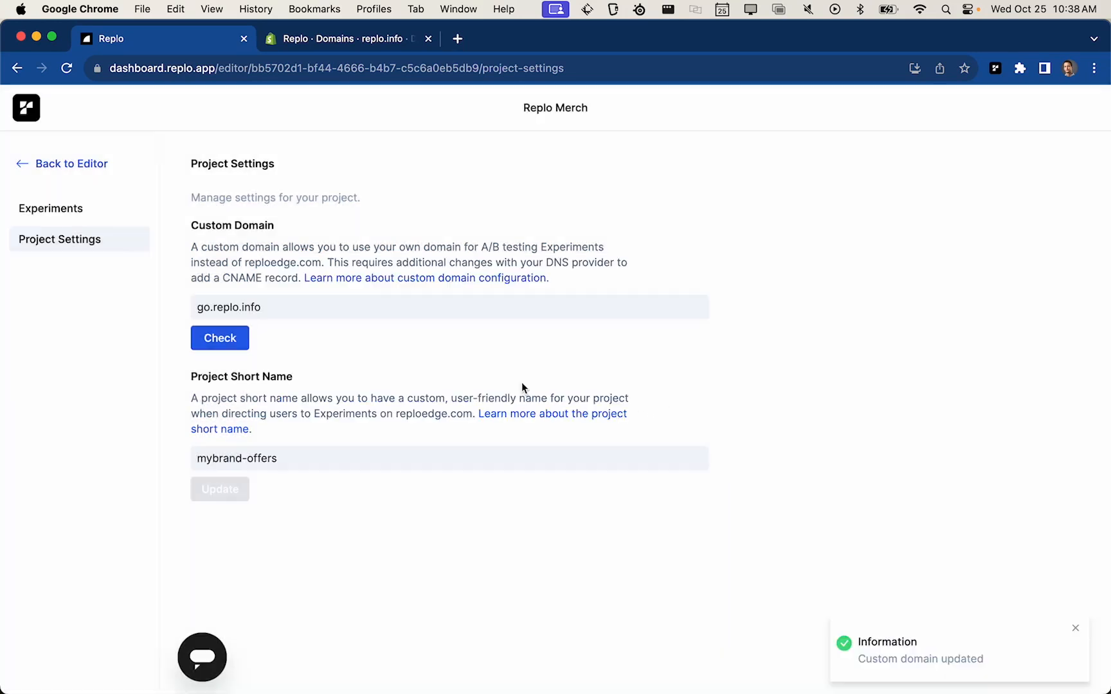
Open the LP AB Test V1 vs V2 experiment, reload it to refresh its experiment URL and activate it
left_click(64, 214)
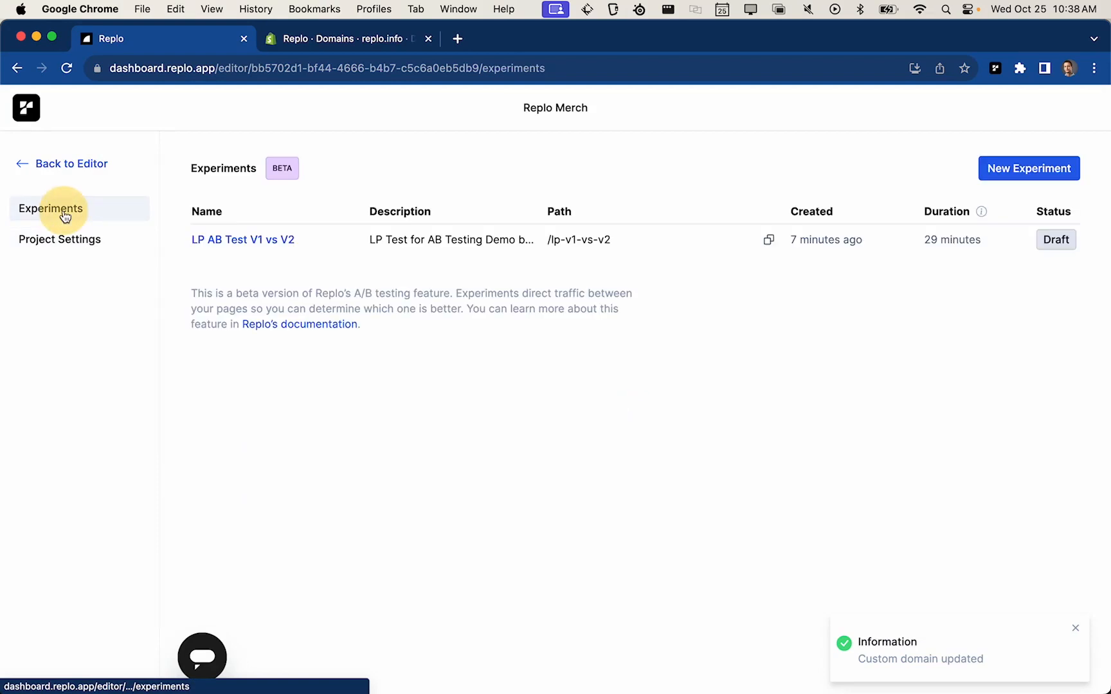
left_click(246, 240)
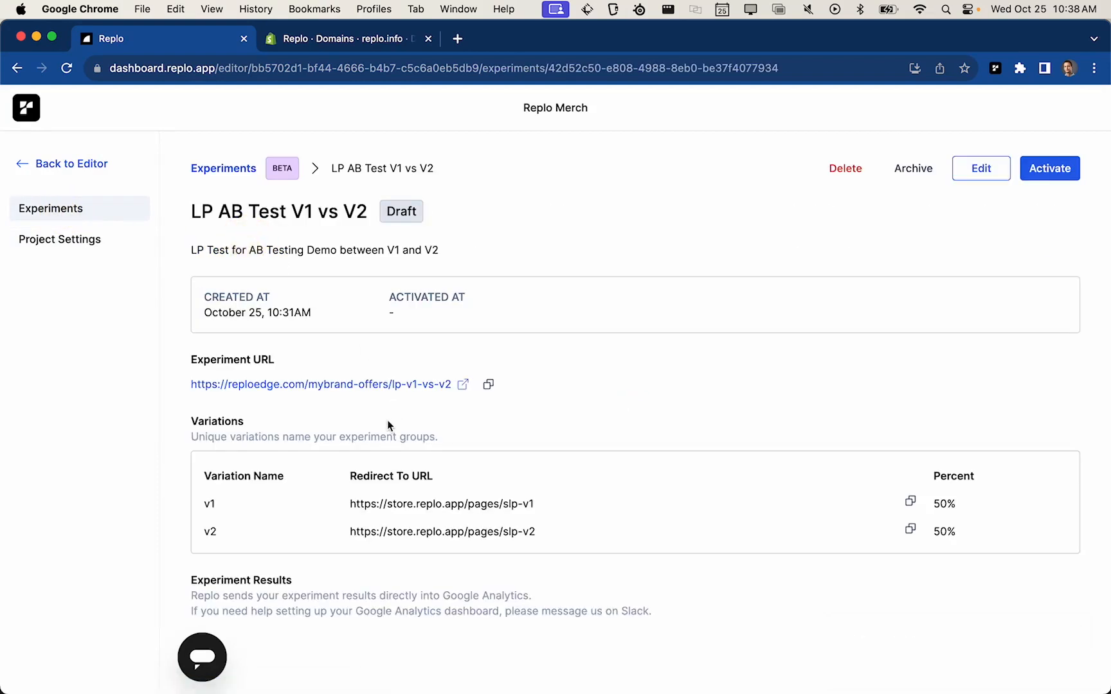
key("super+r")
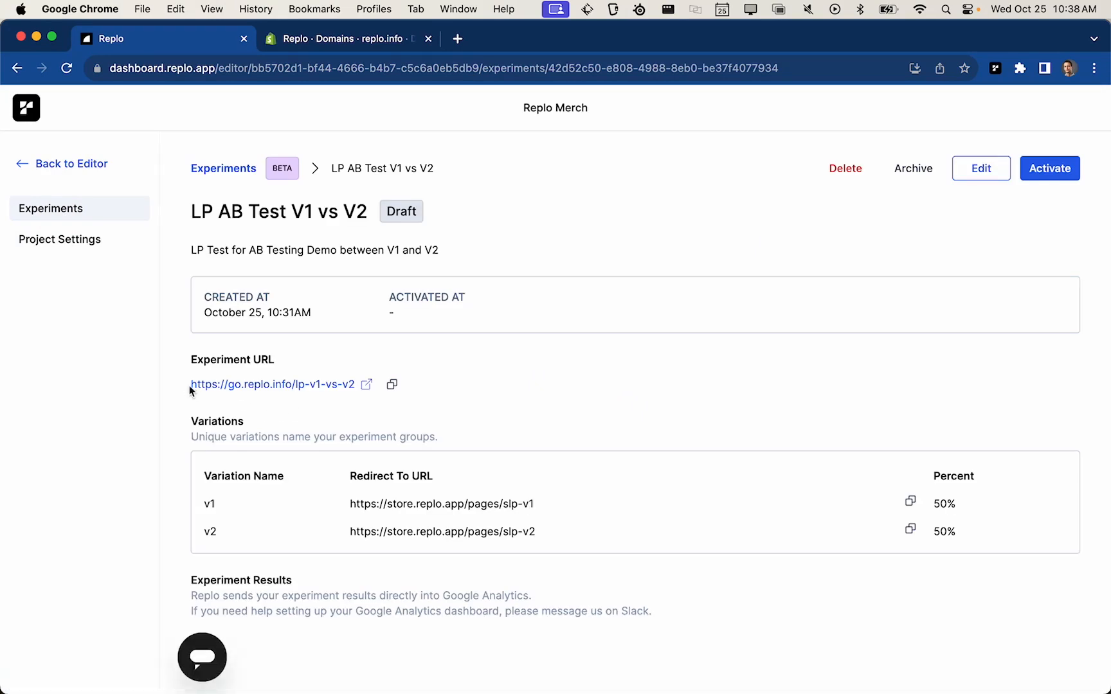
left_click_drag(190, 386, 288, 387)
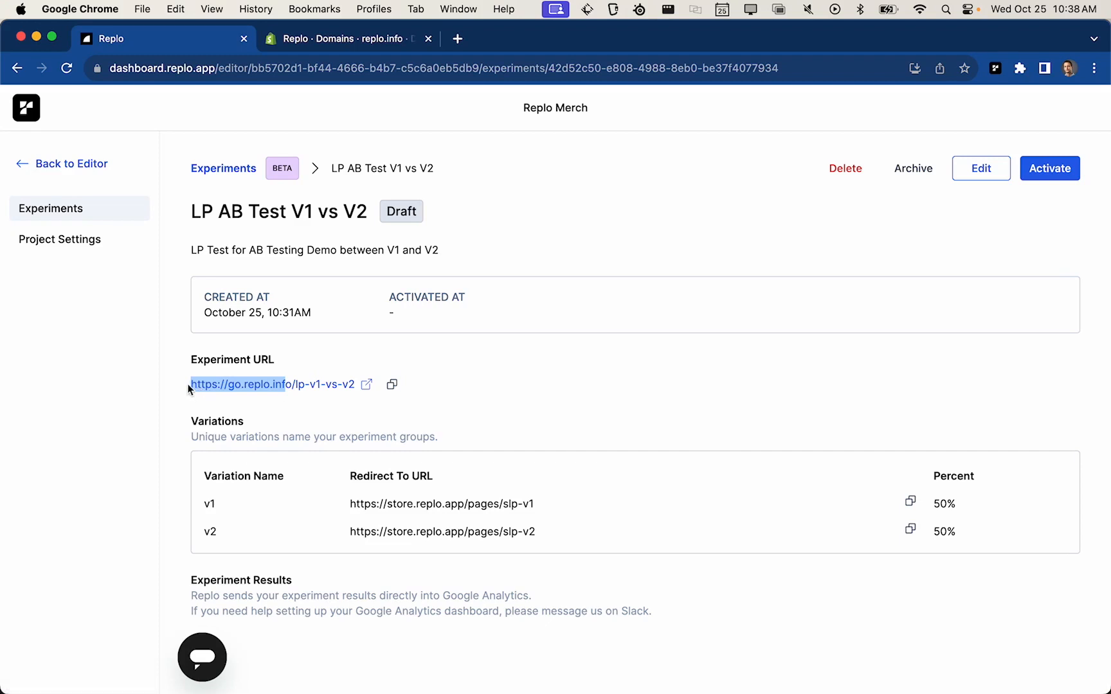
left_click(169, 385)
left_click(1069, 169)
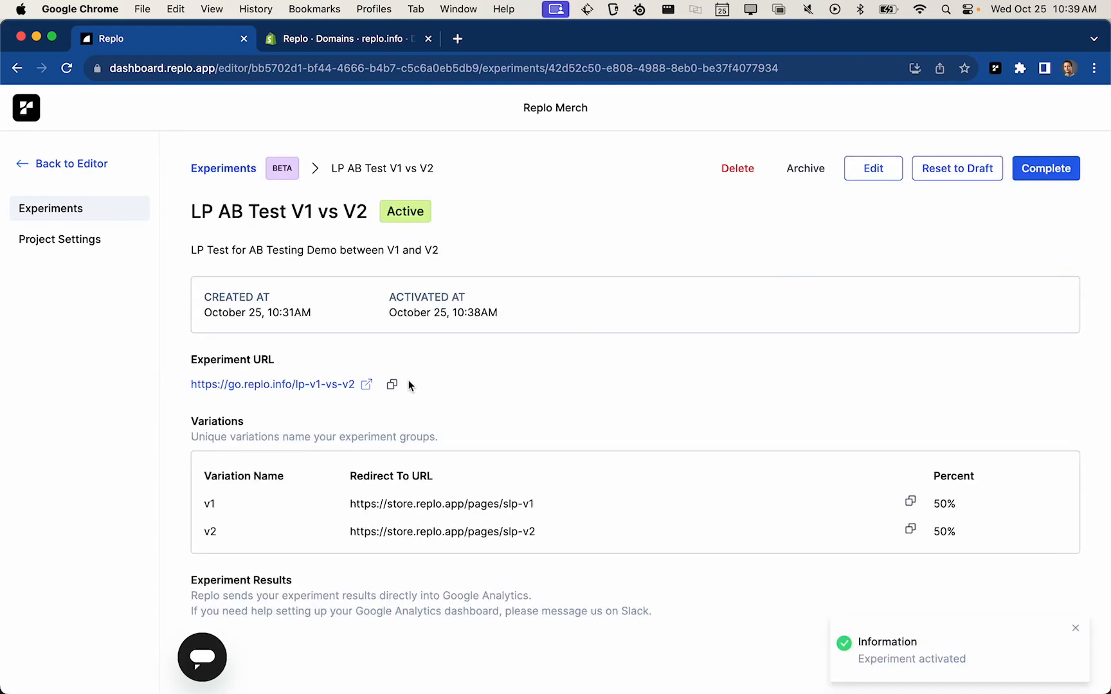
Test the experiment URL by opening its link, then copying the URL and loading it in two separate new tabs
left_click(368, 385)
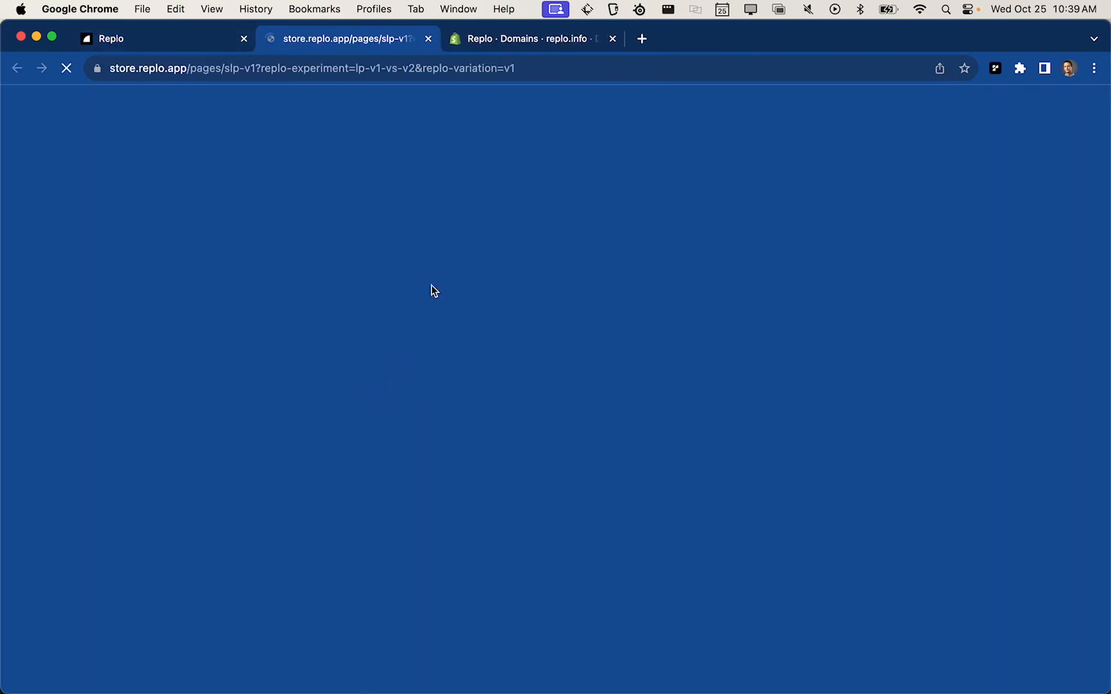
key("super+w")
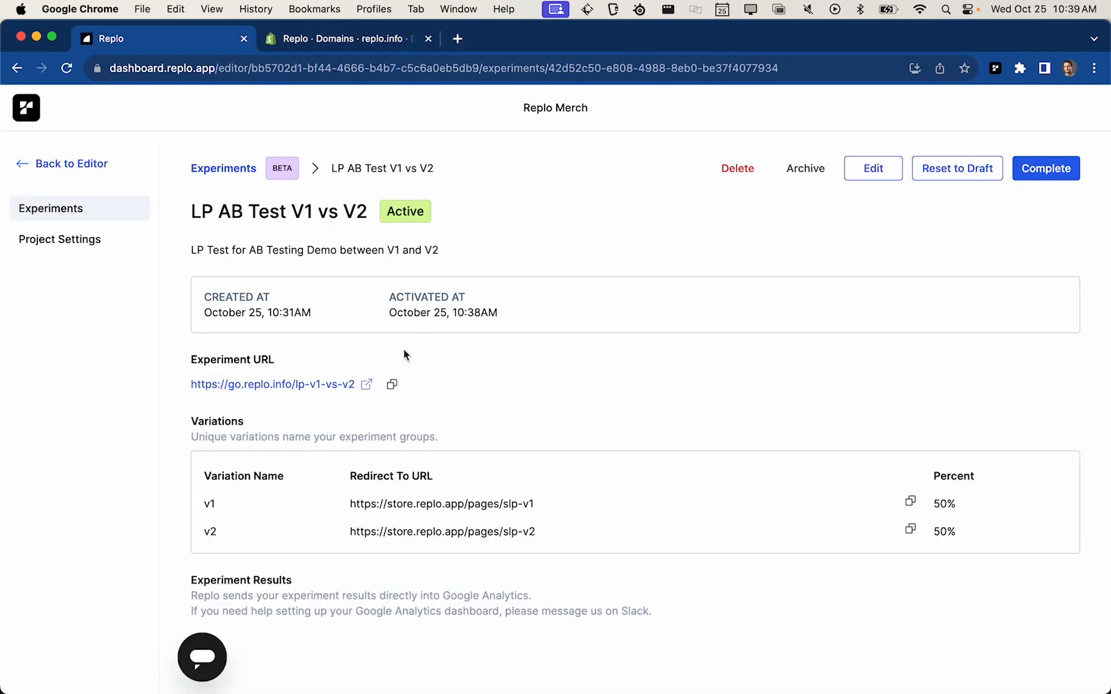
left_click(390, 384)
key("super+t")
key("super+v")
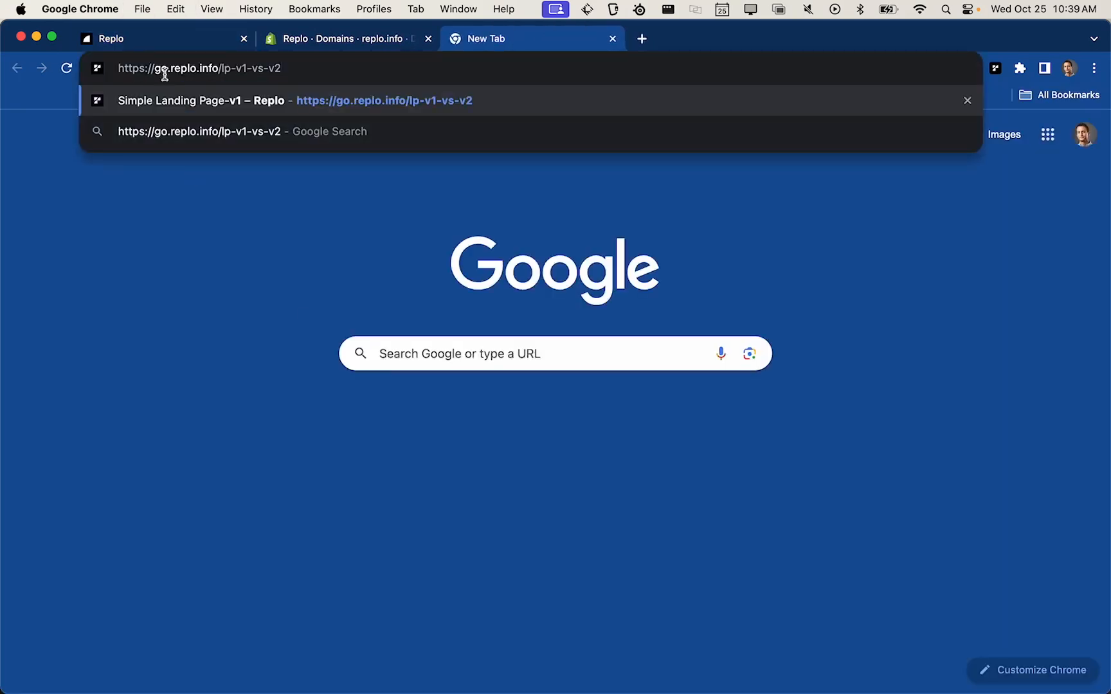
left_click(206, 69)
key("Return")
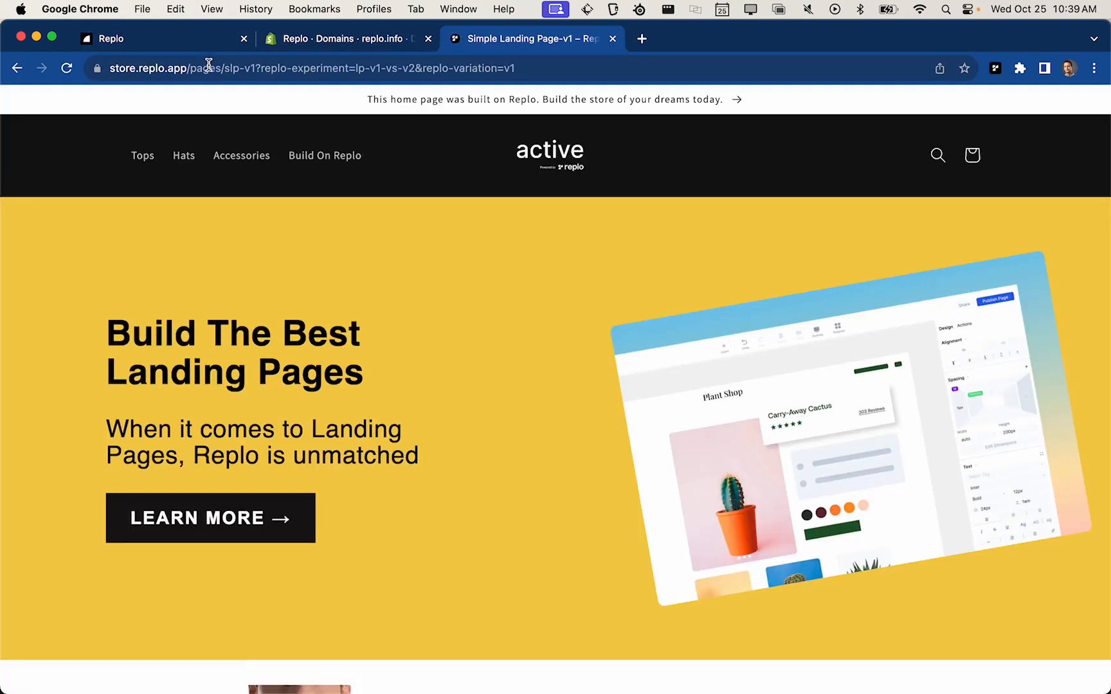
key("super+t")
key("super+v")
key("Return")
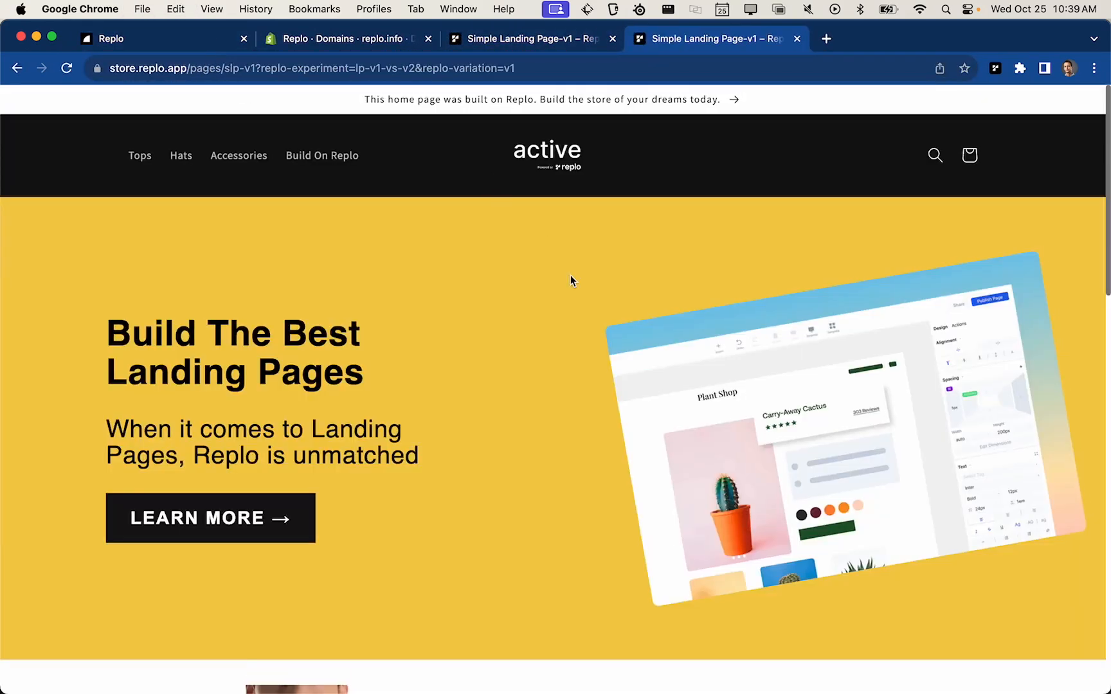
Close the landing page test tabs and the Shopify DNS settings tab to return to the Replo experiment
key("super+w")
key("super+w")
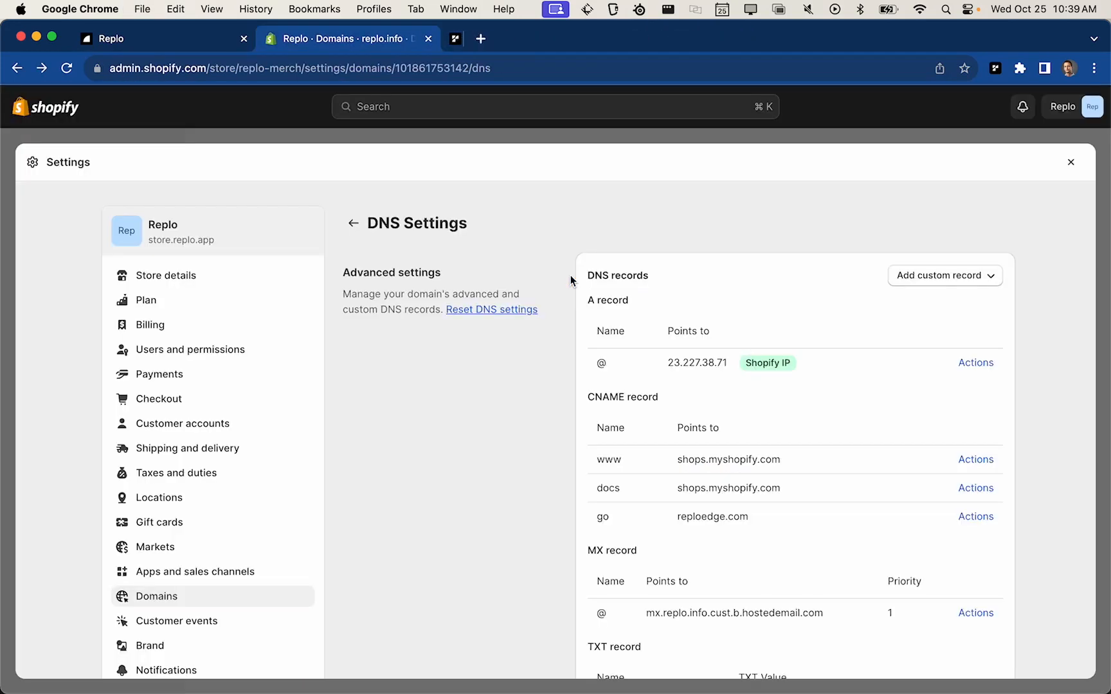
key("super+w")
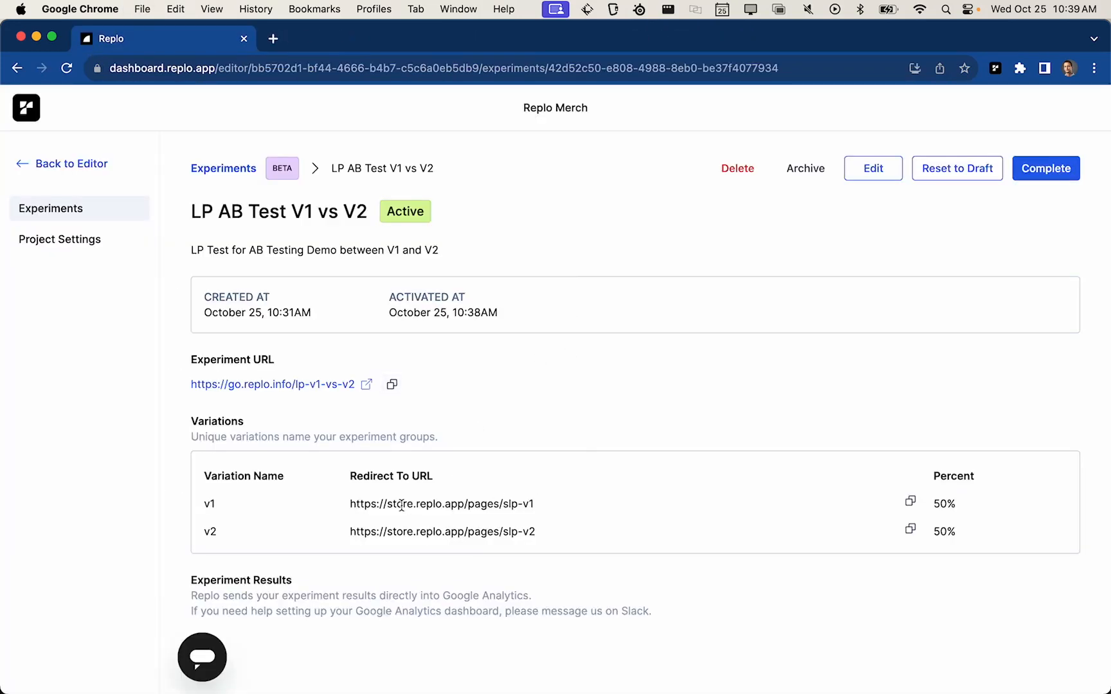